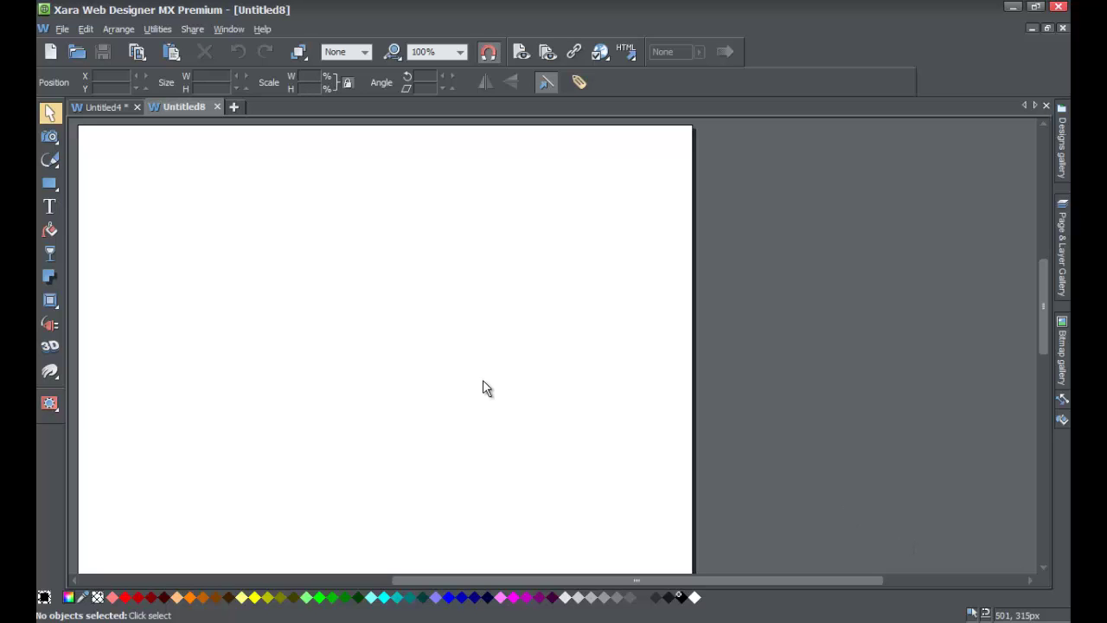
Add a text area in Heading 1 style near the page's upper left, reading "This is an Xara Tutorial".
{"action": "left_click", "coordinate": [47, 207]}
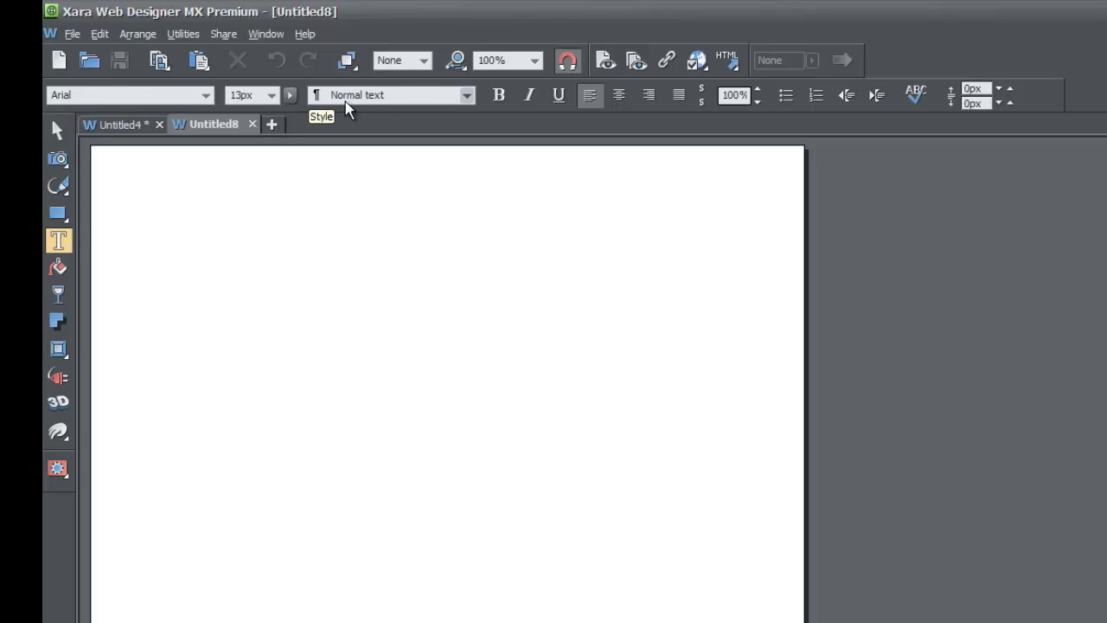
{"action": "left_click", "coordinate": [431, 102]}
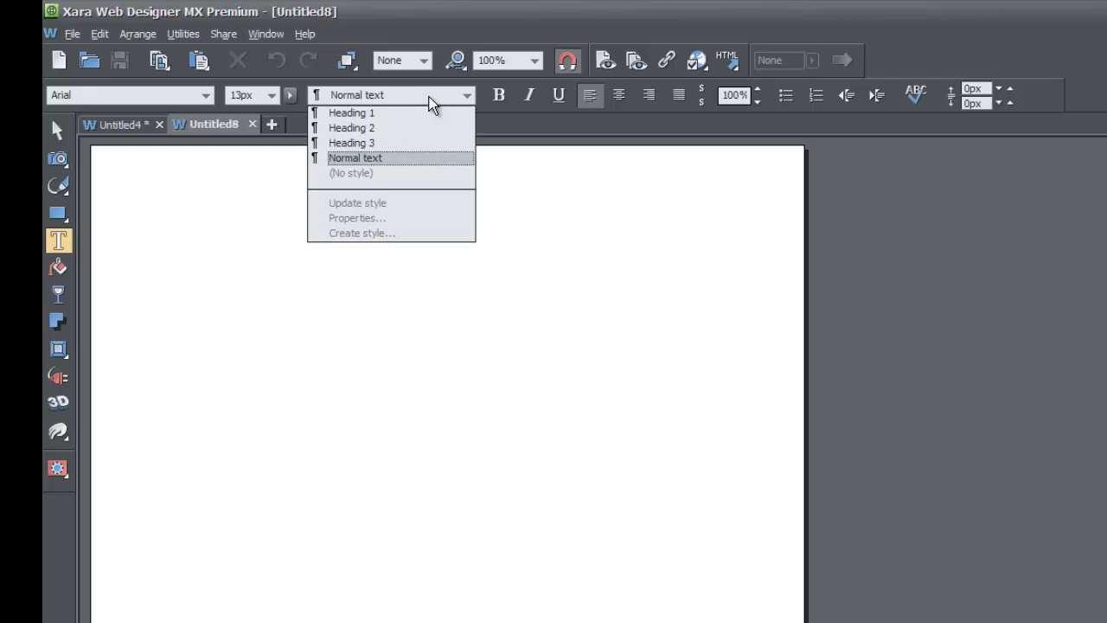
{"action": "left_click", "coordinate": [399, 118]}
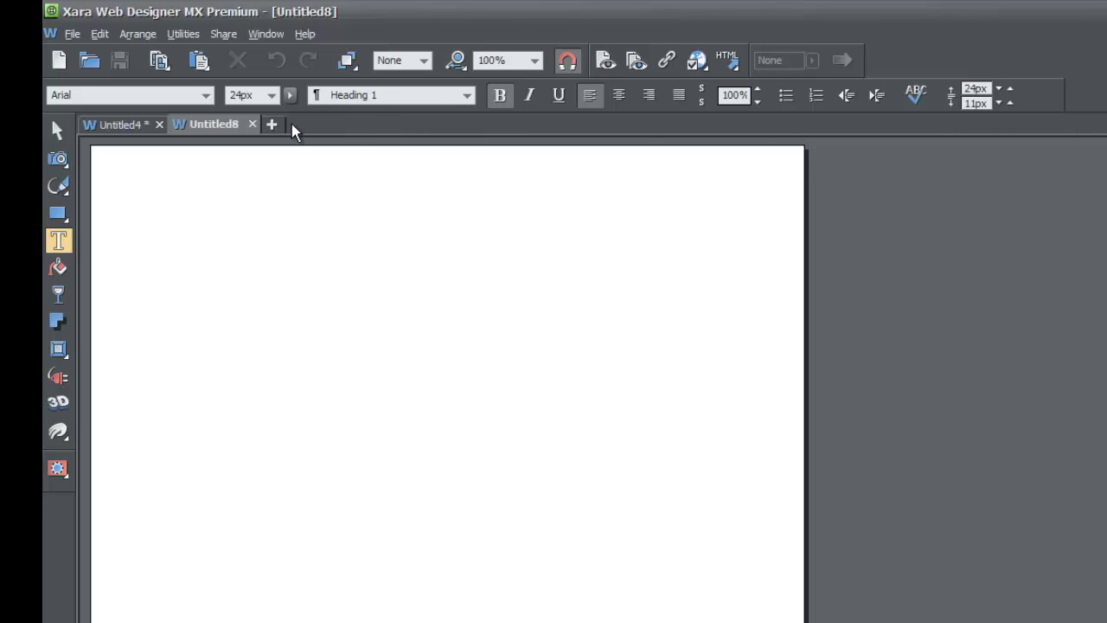
{"action": "left_click_drag", "start_coordinate": [134, 228], "coordinate": [452, 328]}
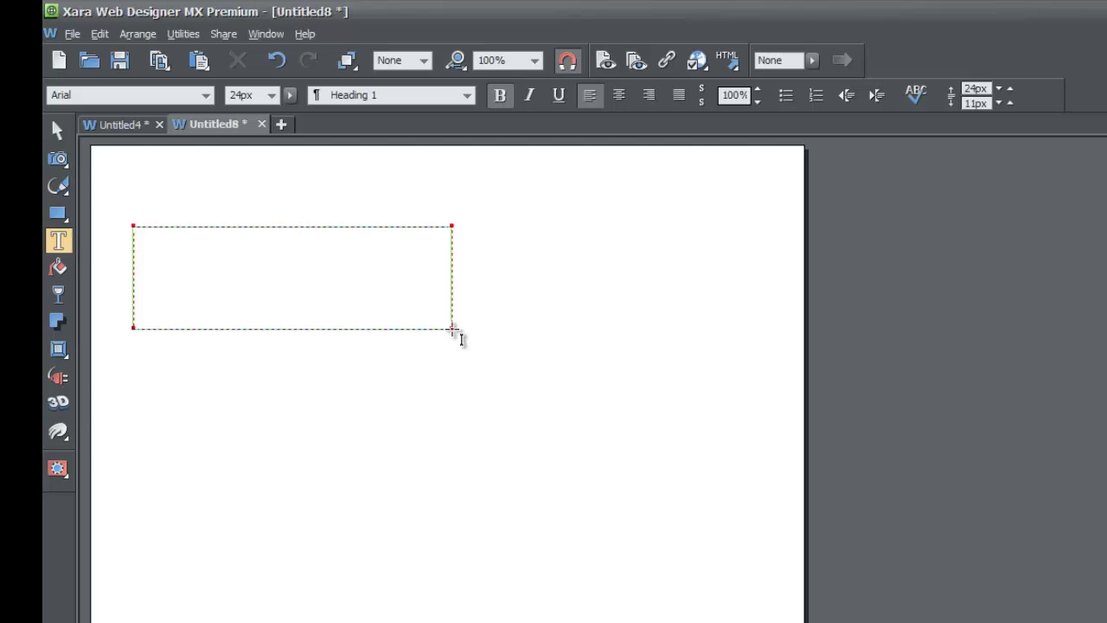
{"action": "type", "text": "This is an "}
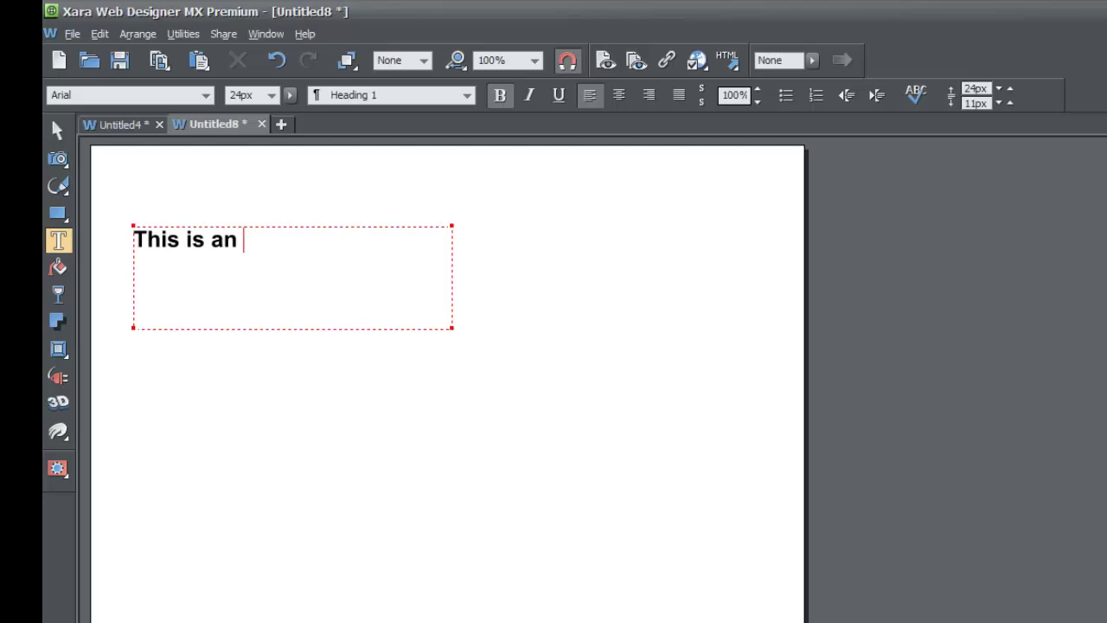
{"action": "type", "text": "Xara t"}
{"action": "key", "text": "BackSpace"}
{"action": "type", "text": "T"}
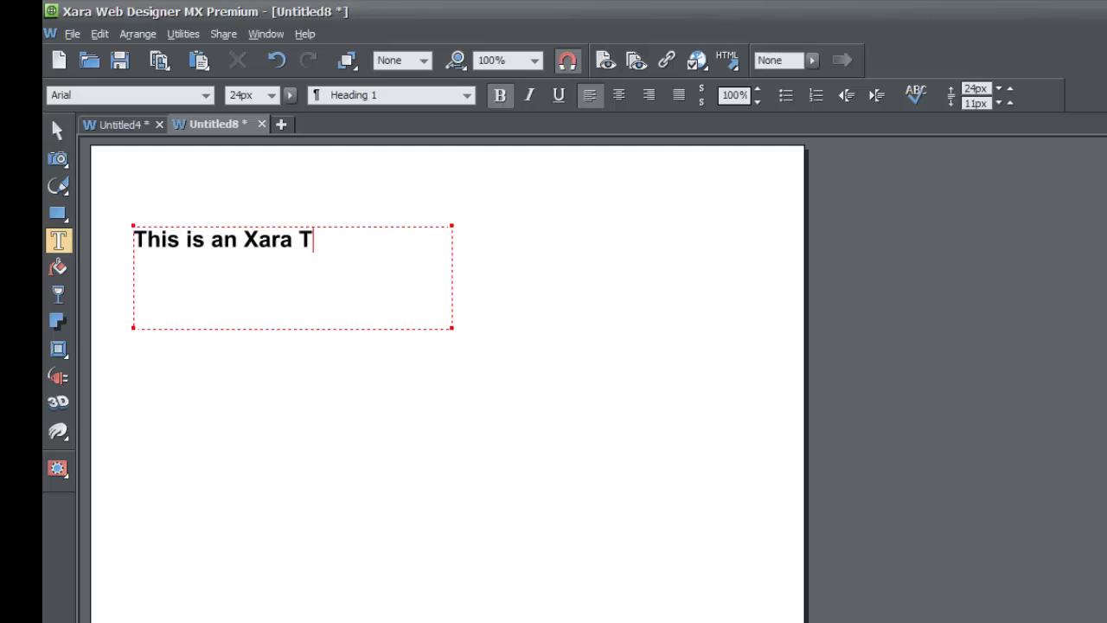
{"action": "type", "text": "utorial"}
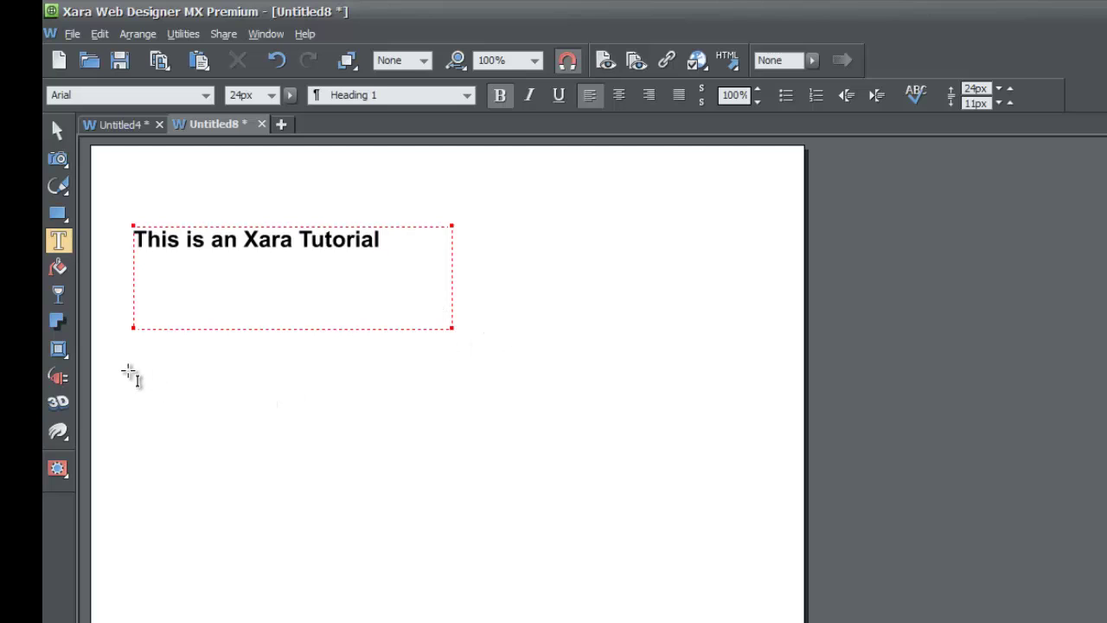
Add a second Heading 1 text area below the first, reading "This is an xara tutorial paragraph 2".
{"action": "left_click_drag", "start_coordinate": [128, 371], "coordinate": [447, 481]}
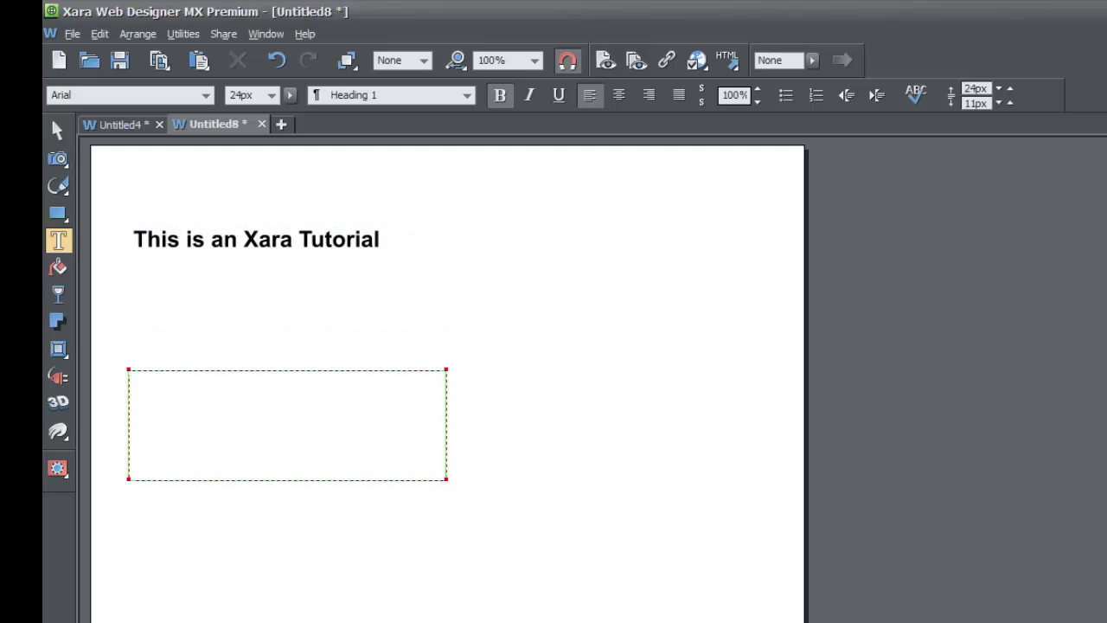
{"action": "type", "text": "This is an e"}
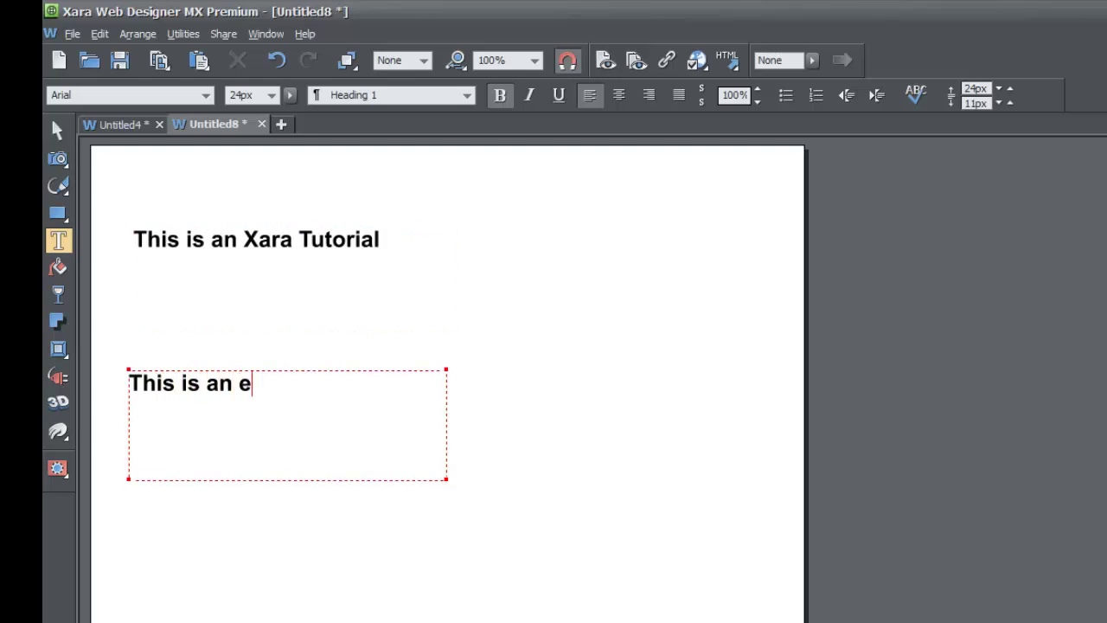
{"action": "key", "text": "BackSpace"}
{"action": "type", "text": "xara tutorial par"}
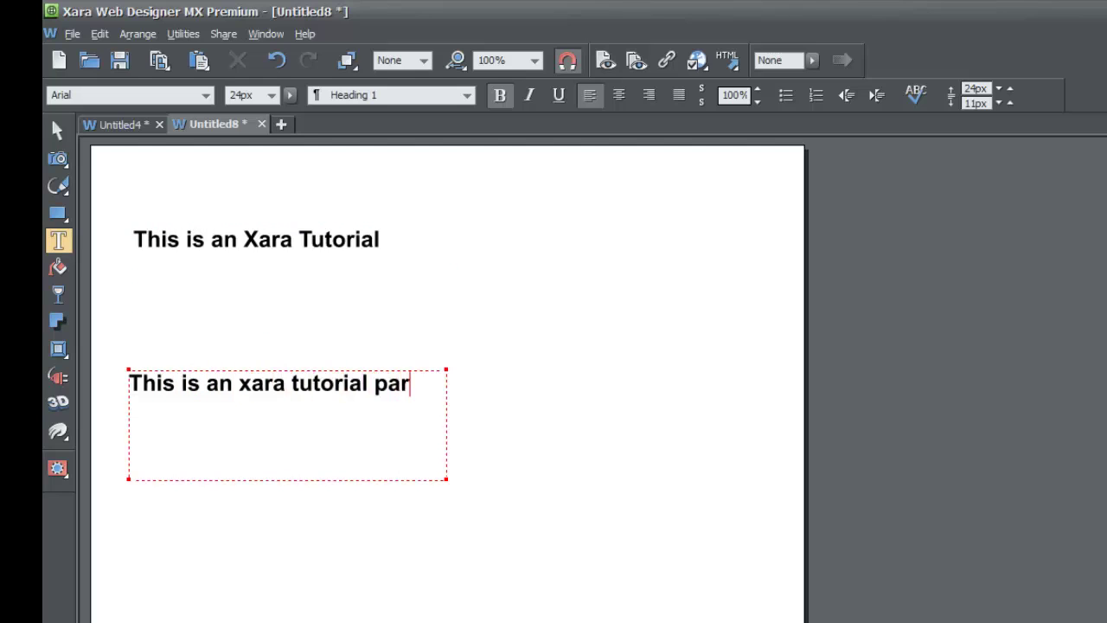
{"action": "type", "text": "agraph"}
{"action": "key", "text": "BackSpace"}
{"action": "key", "text": "BackSpace"}
{"action": "type", "text": "graph"}
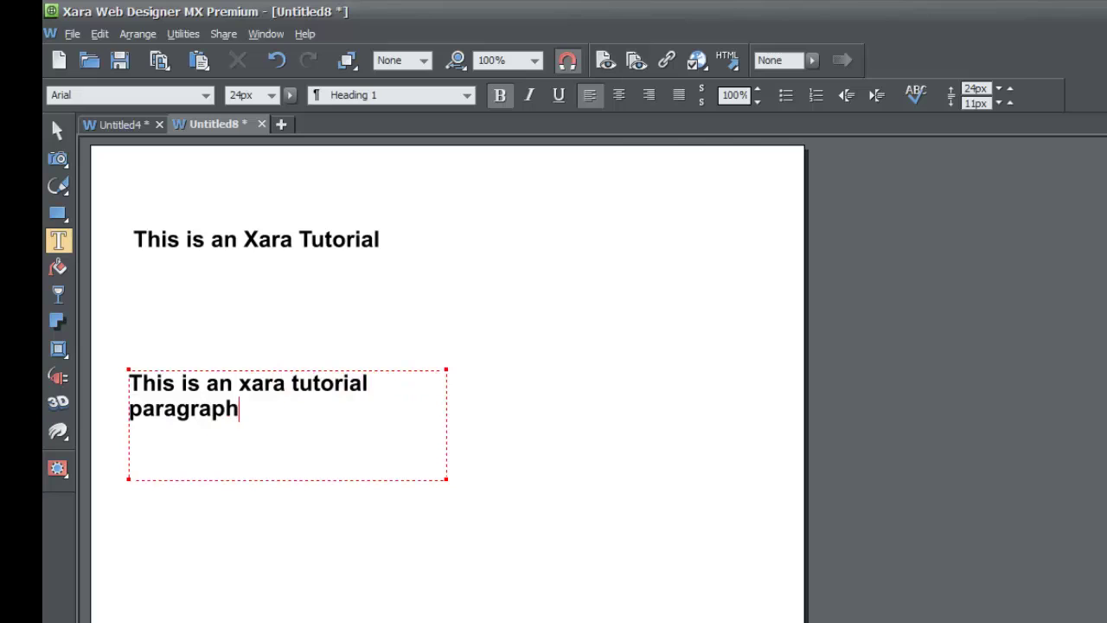
{"action": "type", "text": " 2"}
Change the font of all the paragraph 2 text to Artane Elongated BT.
{"action": "left_click_drag", "start_coordinate": [264, 410], "coordinate": [121, 372]}
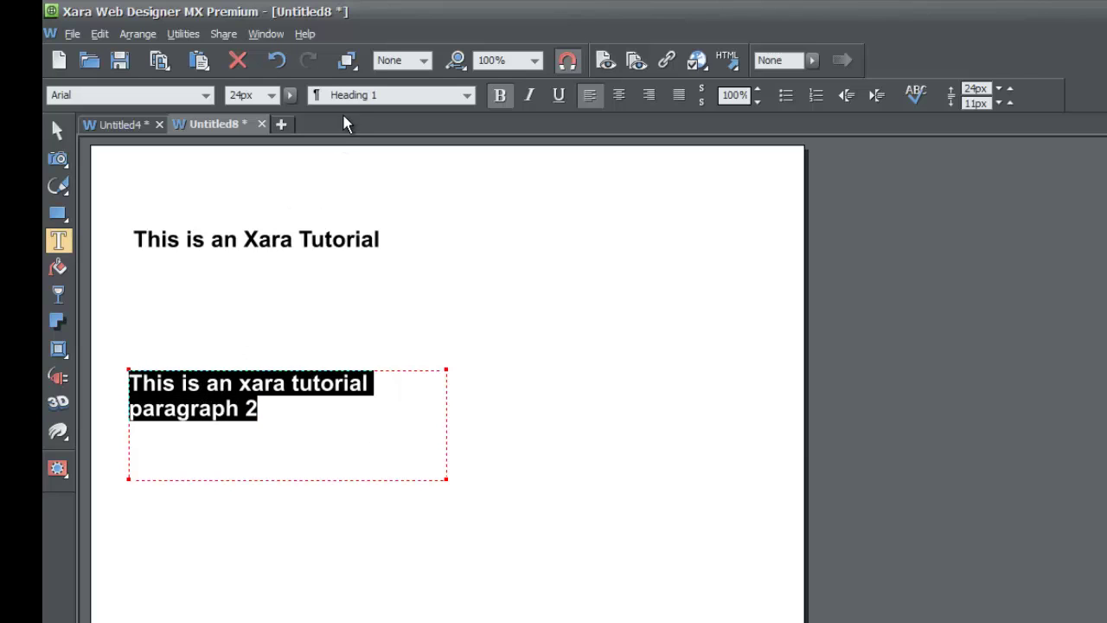
{"action": "left_click", "coordinate": [205, 95]}
{"action": "mouse_move", "coordinate": [191, 169]}
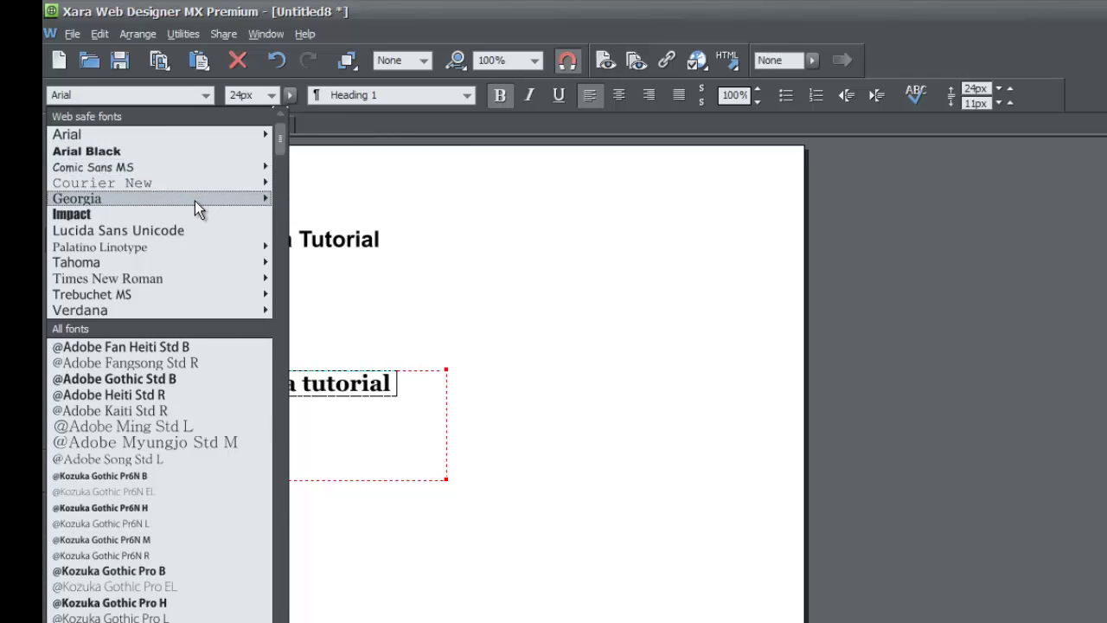
{"action": "left_click_drag", "start_coordinate": [278, 147], "coordinate": [278, 221]}
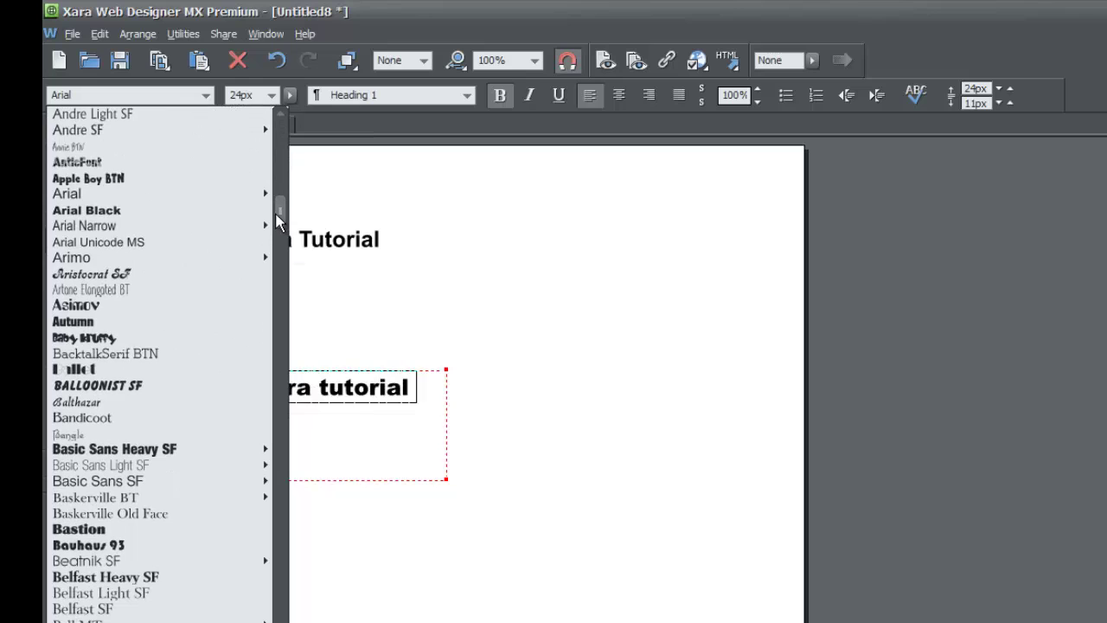
{"action": "left_click", "coordinate": [179, 289]}
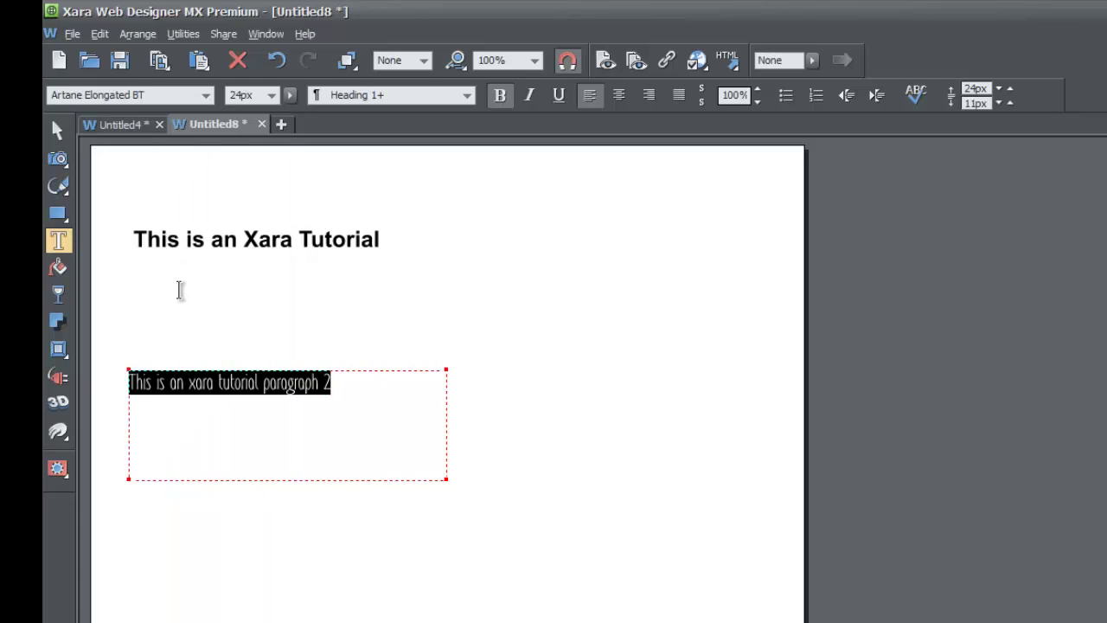
Set the paragraph 2 text size to 36px and try to make it italic.
{"action": "left_click", "coordinate": [273, 95]}
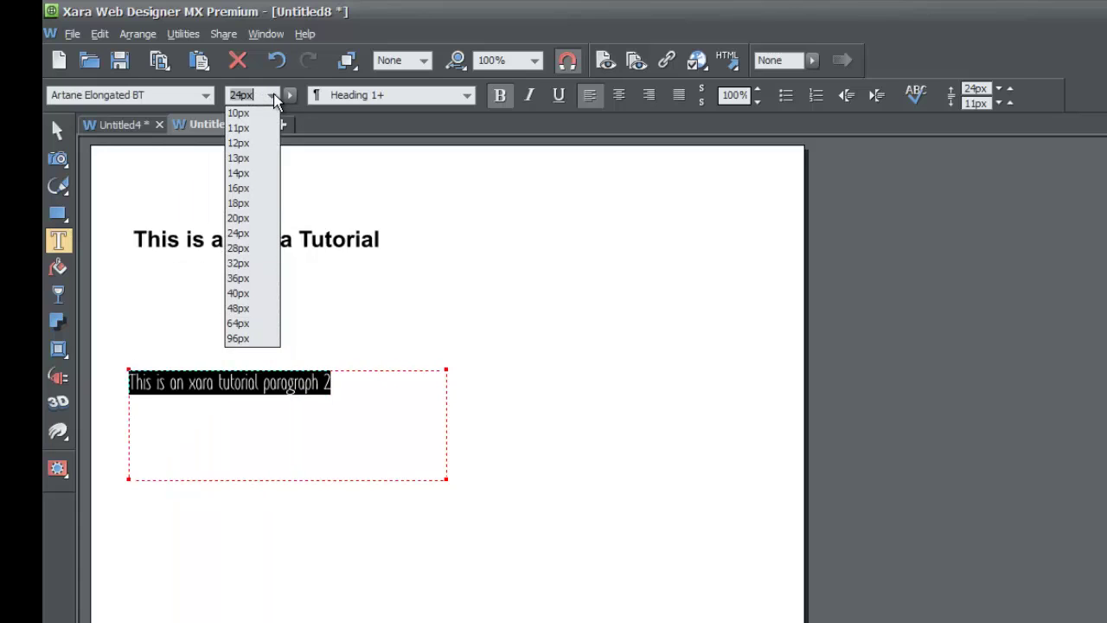
{"action": "left_click", "coordinate": [253, 278]}
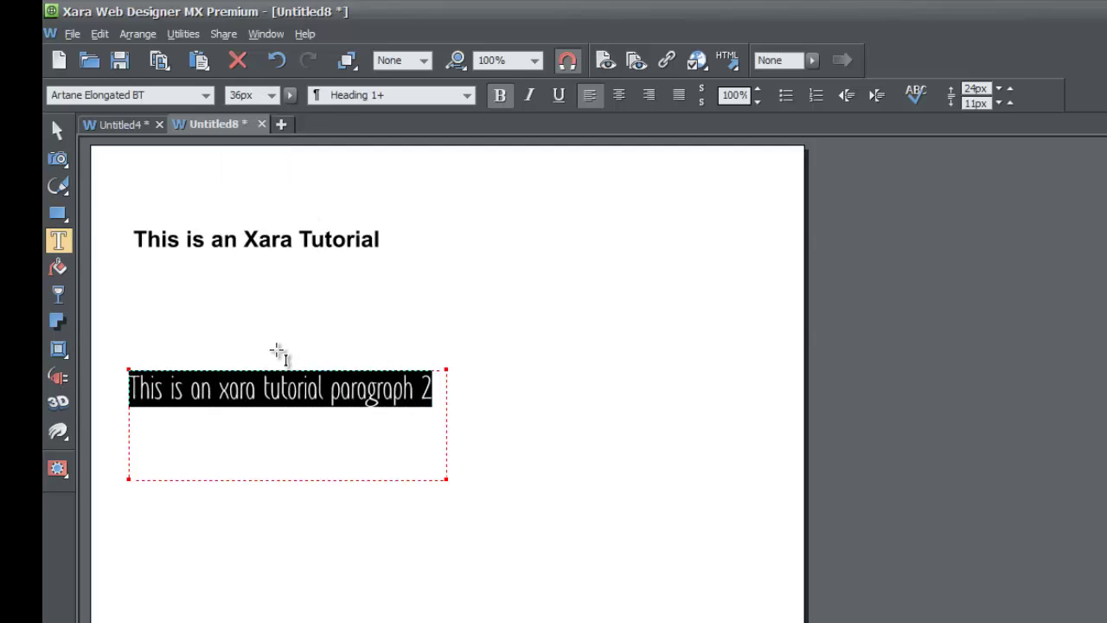
{"action": "left_click", "coordinate": [529, 97]}
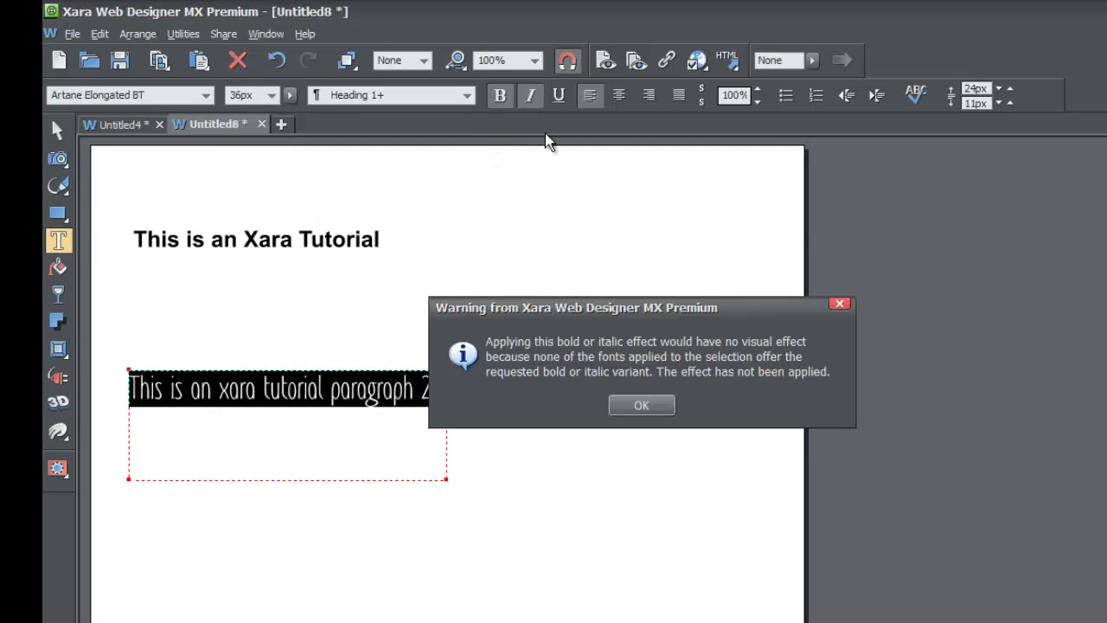
{"action": "left_click", "coordinate": [655, 408]}
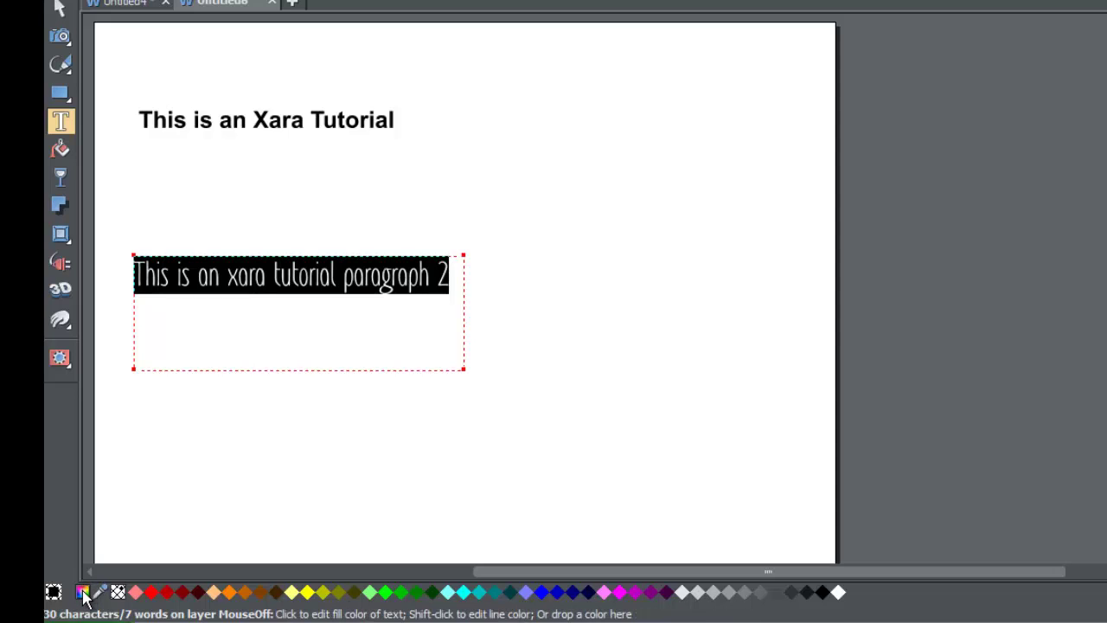
Recolor the selected paragraph 2 text dark blue with the color editor.
{"action": "left_click", "coordinate": [82, 593]}
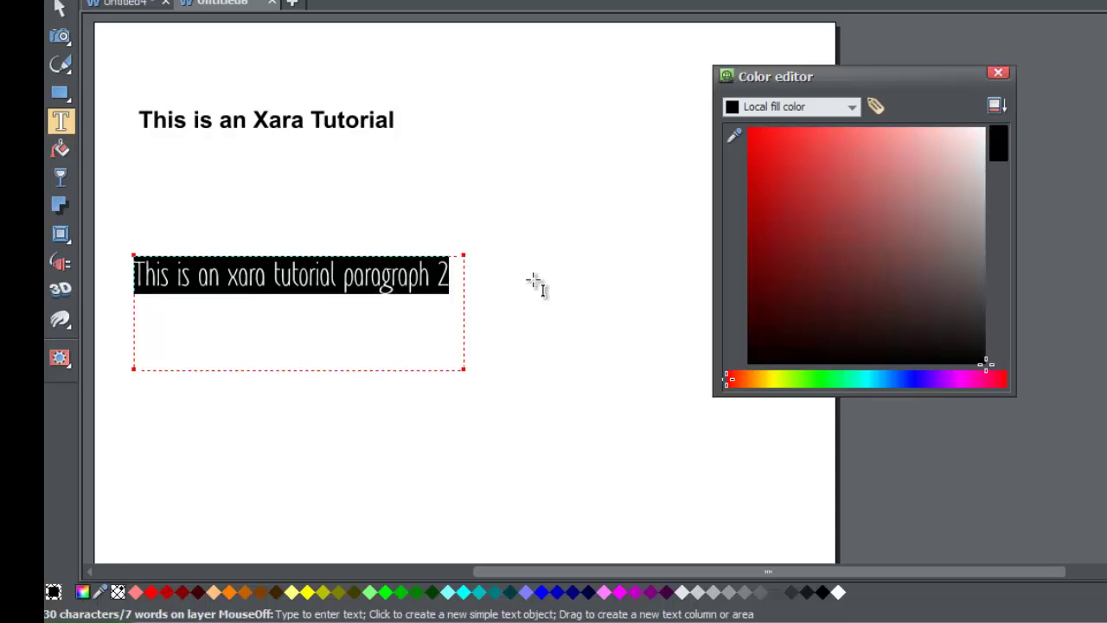
{"action": "left_click", "coordinate": [784, 198]}
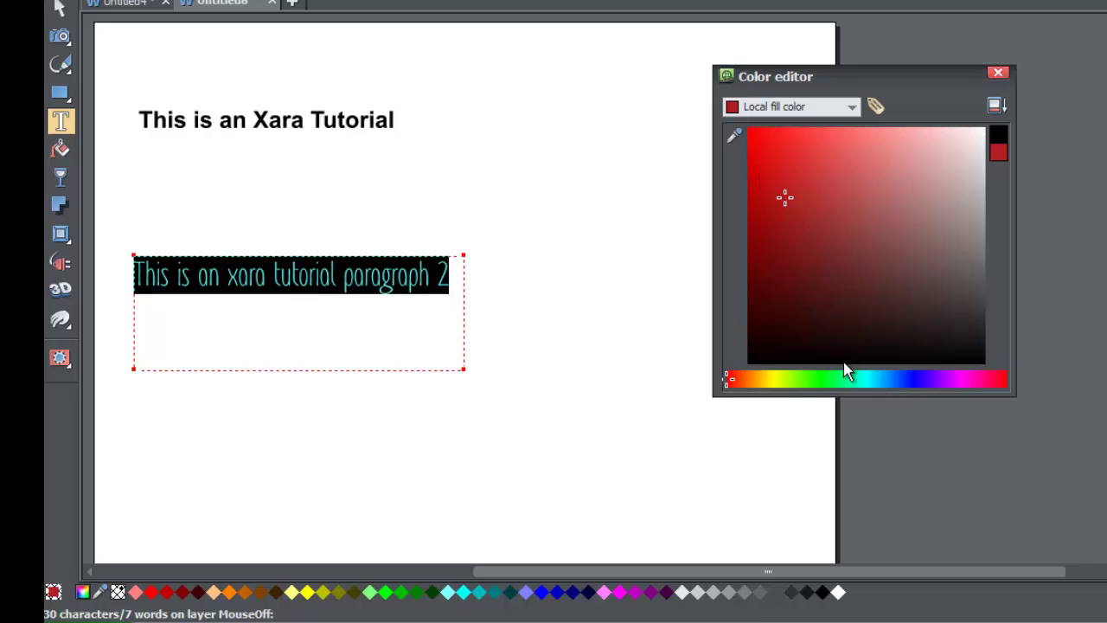
{"action": "left_click_drag", "start_coordinate": [857, 381], "coordinate": [880, 378]}
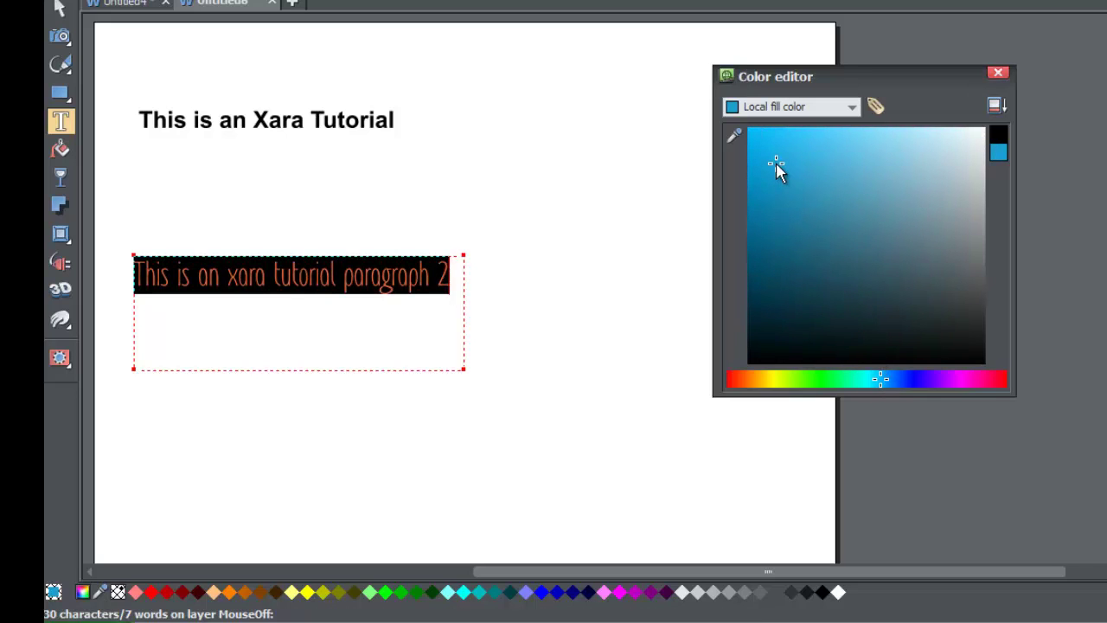
{"action": "left_click", "coordinate": [771, 231]}
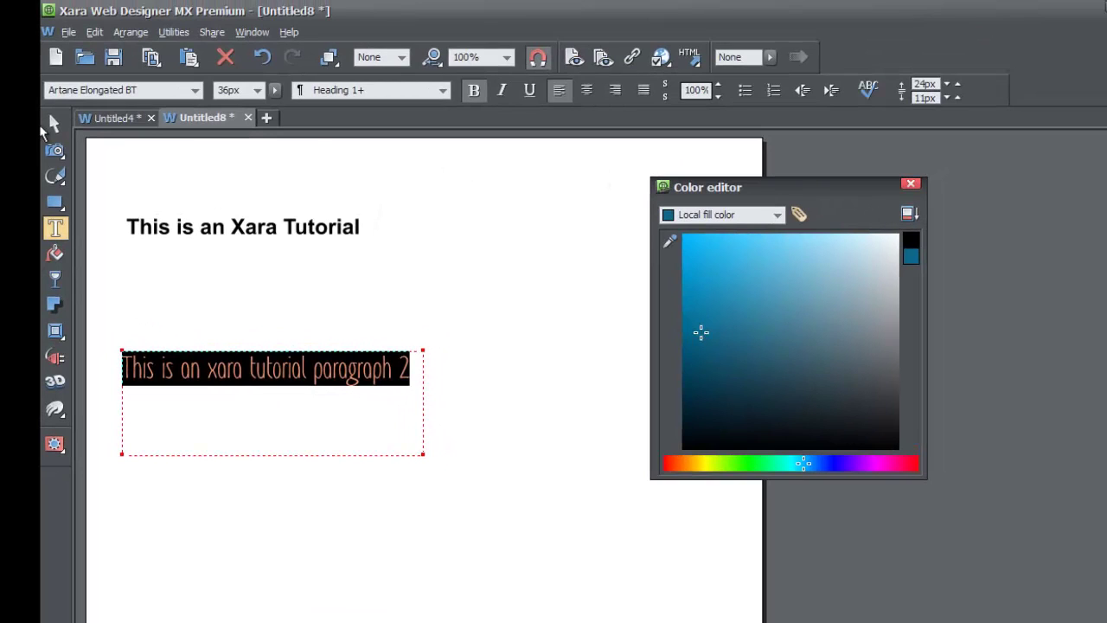
Update the Heading 1 style to match the formatting of the paragraph 2 text.
{"action": "left_click", "coordinate": [191, 367]}
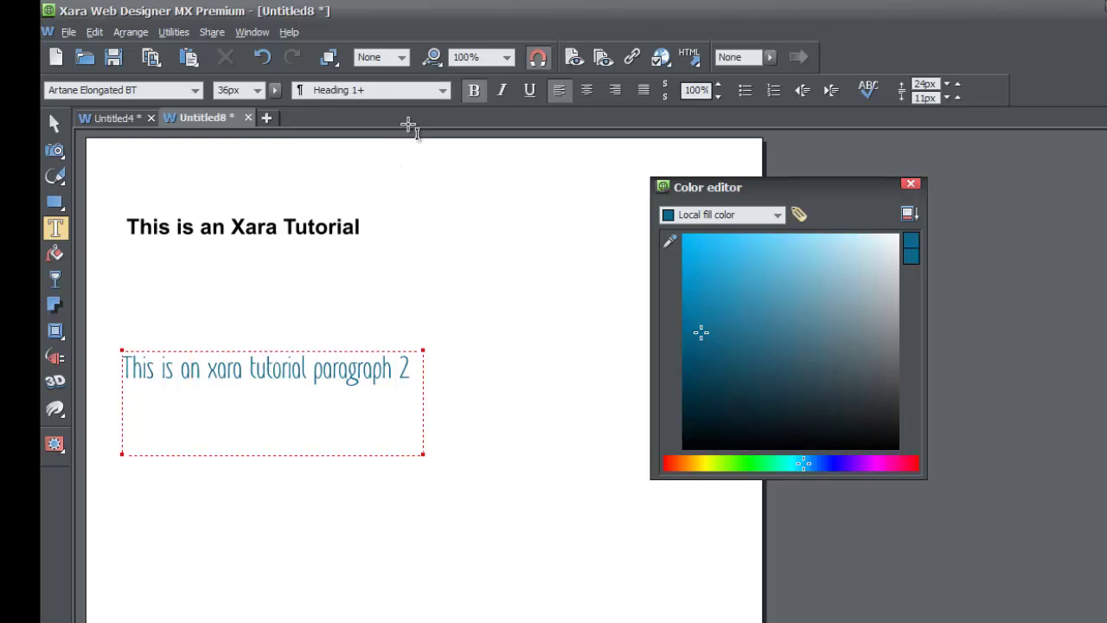
{"action": "left_click", "coordinate": [410, 96]}
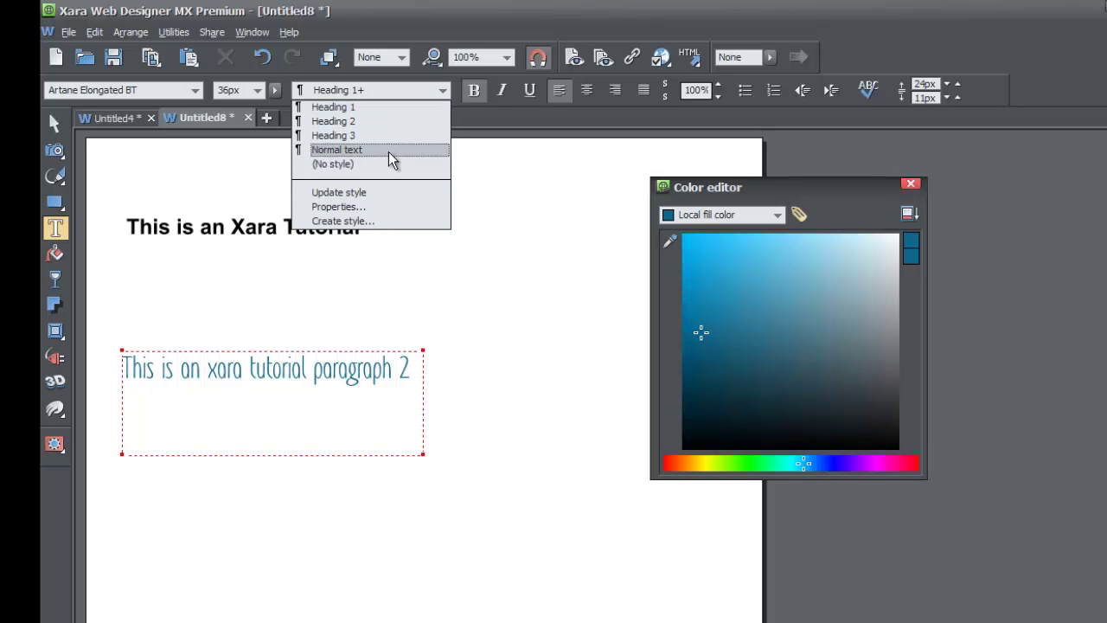
{"action": "left_click", "coordinate": [361, 197]}
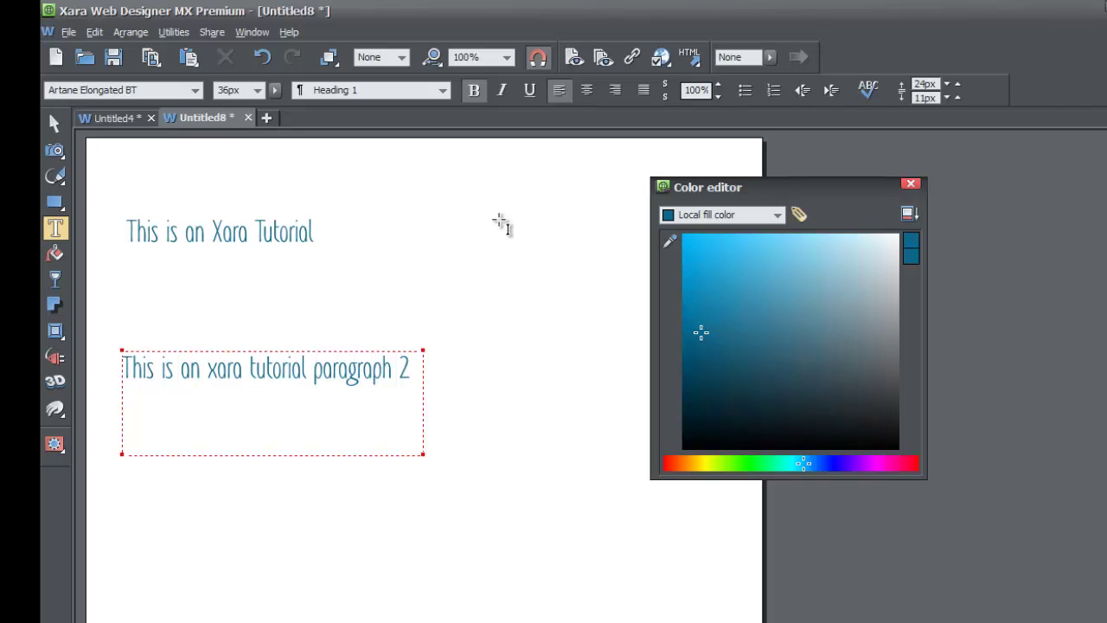
Add a third Heading 1 text area beside the first heading, reading "This is an xara tutorial paragraph 3", moving the color editor off the page.
{"action": "left_click_drag", "start_coordinate": [471, 196], "coordinate": [734, 320]}
{"action": "left_click_drag", "start_coordinate": [804, 188], "coordinate": [953, 207]}
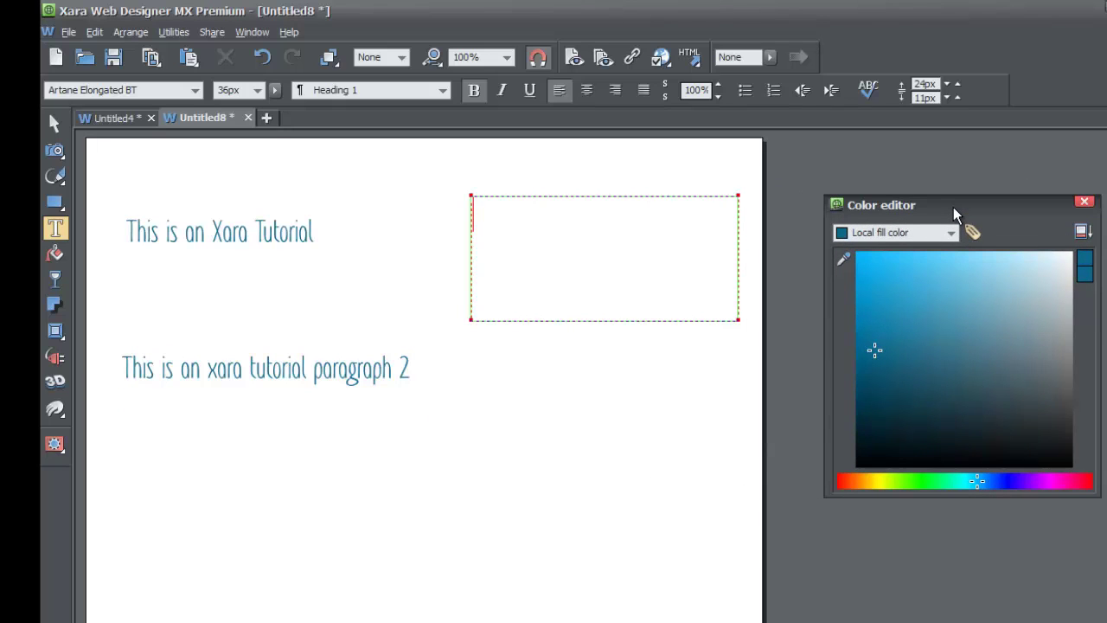
{"action": "type", "text": "Thhis"}
{"action": "key", "text": "BackSpace"}
{"action": "key", "text": "BackSpace"}
{"action": "key", "text": "BackSpace"}
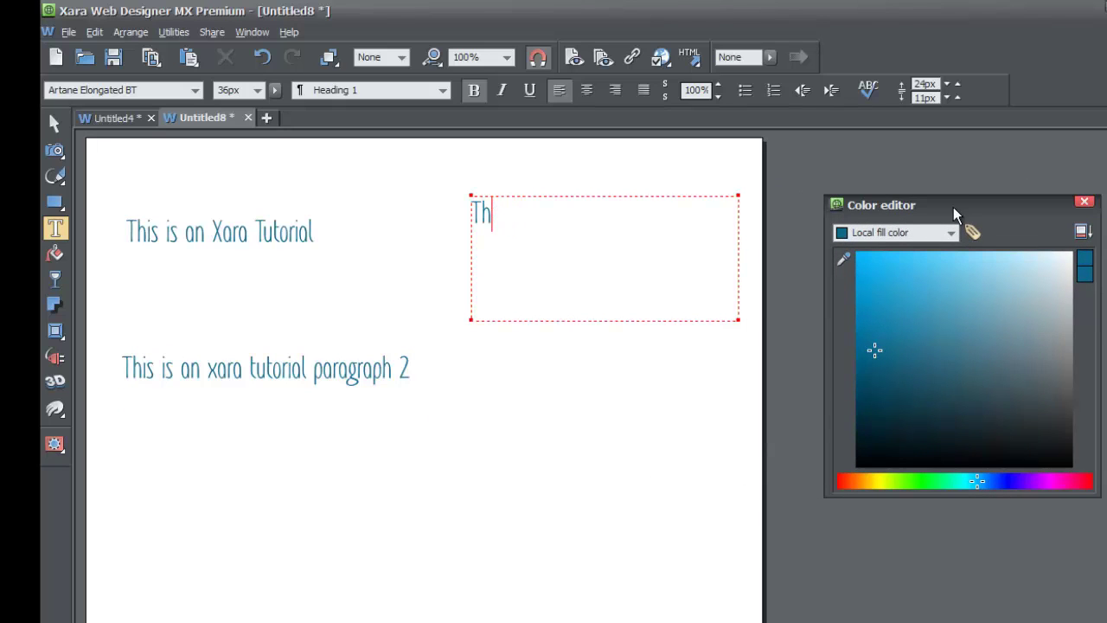
{"action": "type", "text": "is a"}
{"action": "key", "text": "BackSpace"}
{"action": "type", "text": "is an"}
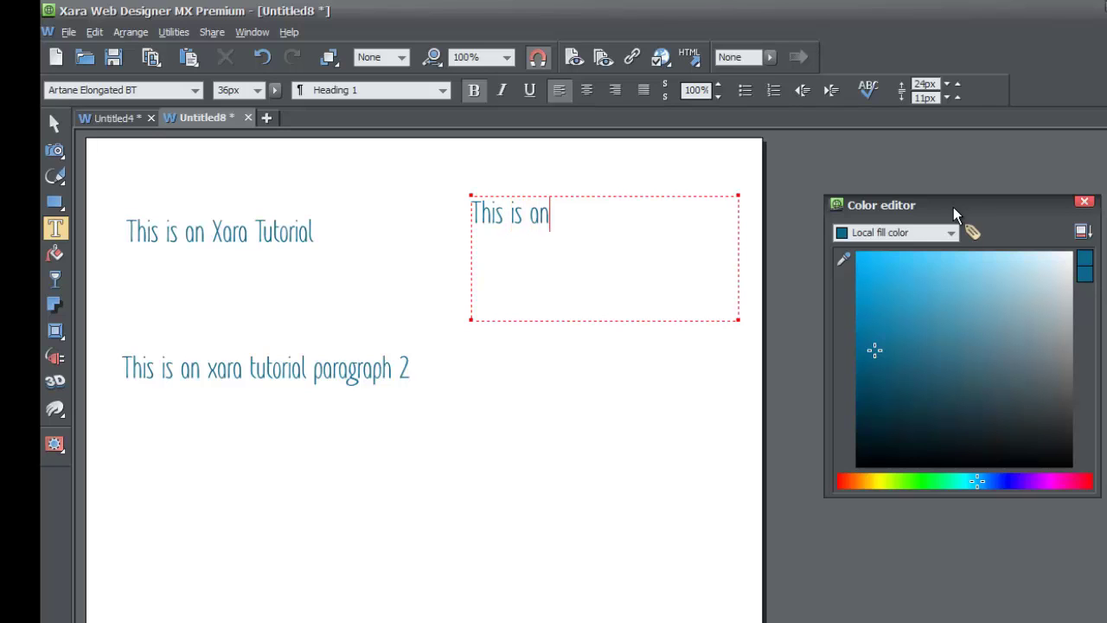
{"action": "type", "text": " xara tutorial pa"}
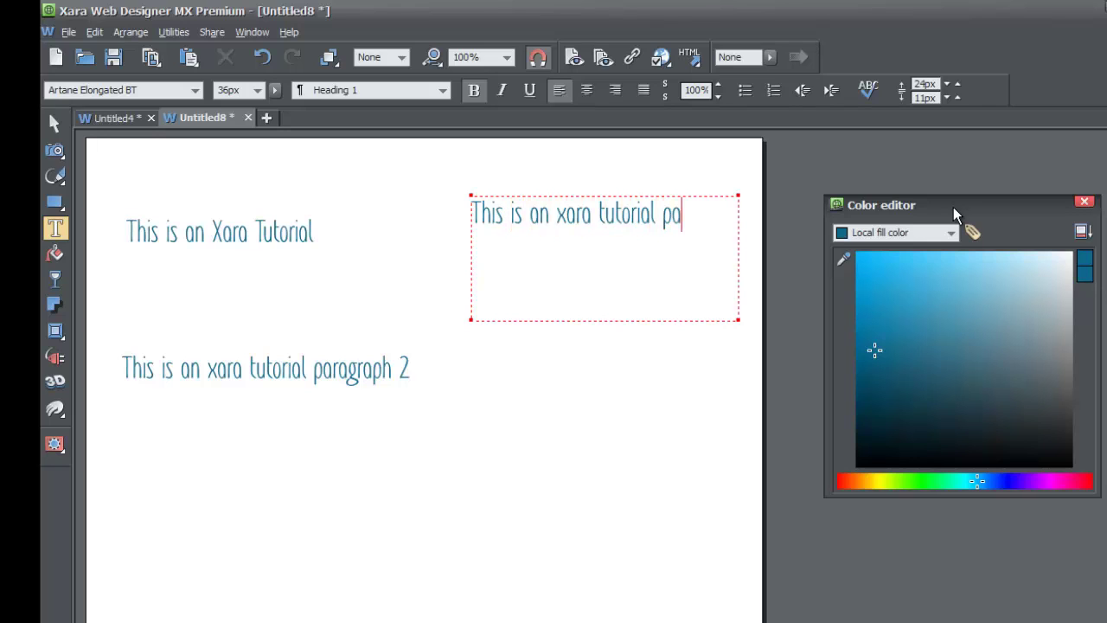
{"action": "type", "text": "ragraph"}
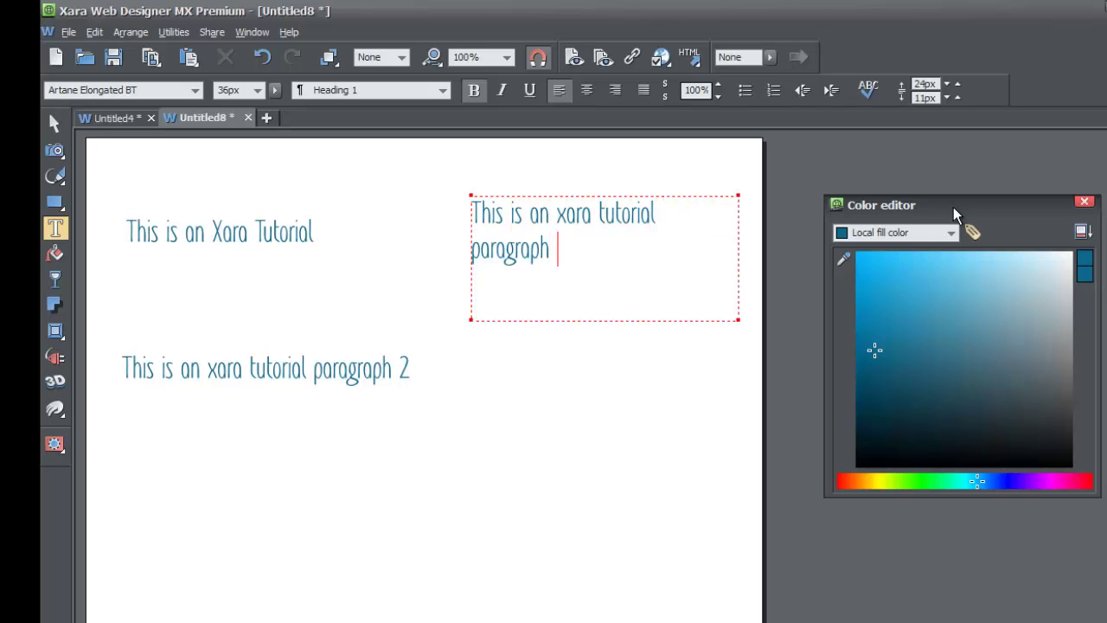
{"action": "type", "text": " 3"}
Recolor the paragraph 3 text dark red and change its font to Candles.
{"action": "left_click_drag", "start_coordinate": [582, 246], "coordinate": [443, 214]}
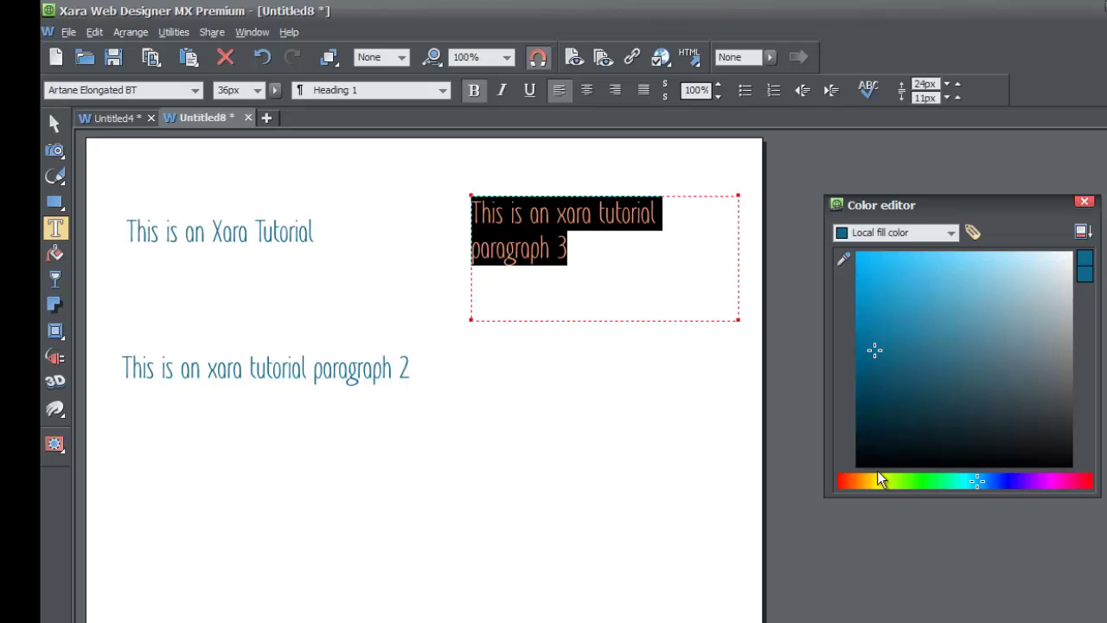
{"action": "left_click_drag", "start_coordinate": [866, 481], "coordinate": [838, 482]}
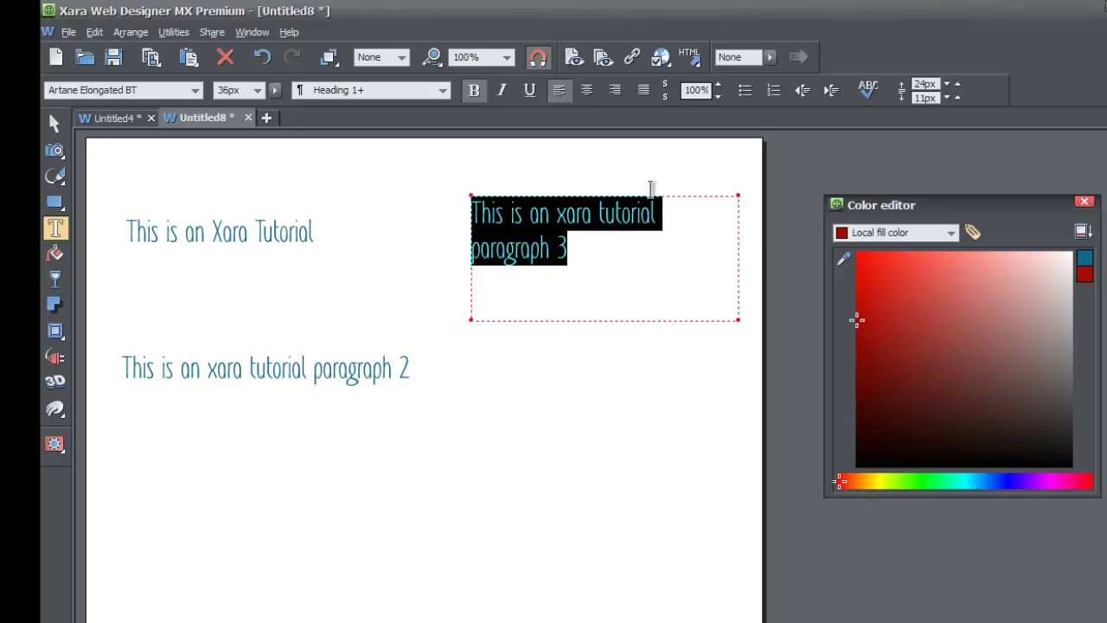
{"action": "left_click", "coordinate": [196, 90]}
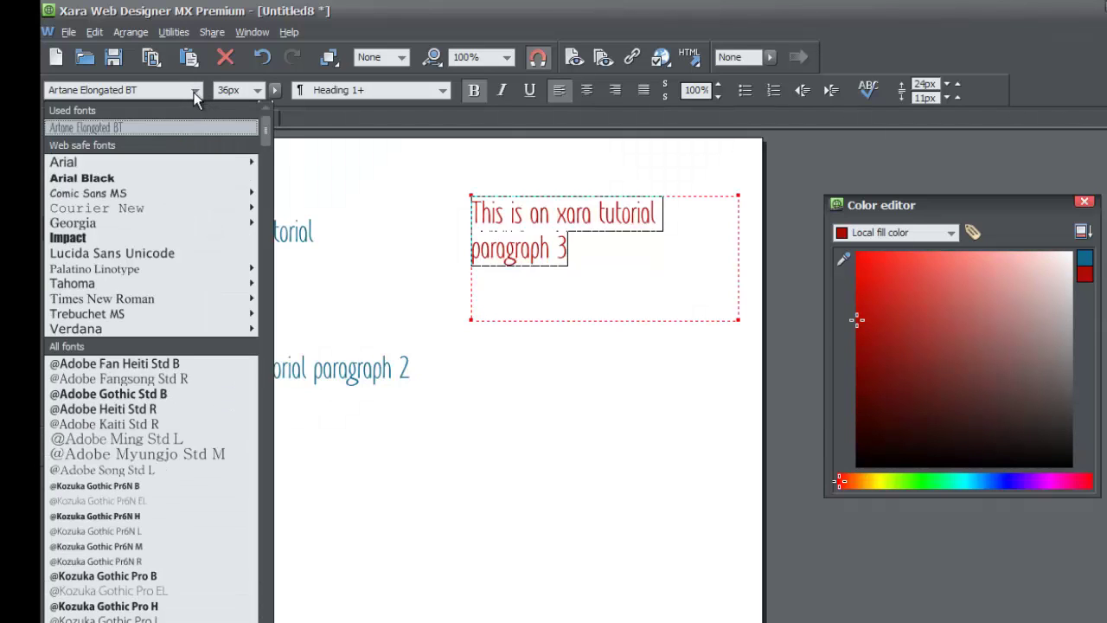
{"action": "left_click_drag", "start_coordinate": [261, 141], "coordinate": [267, 246]}
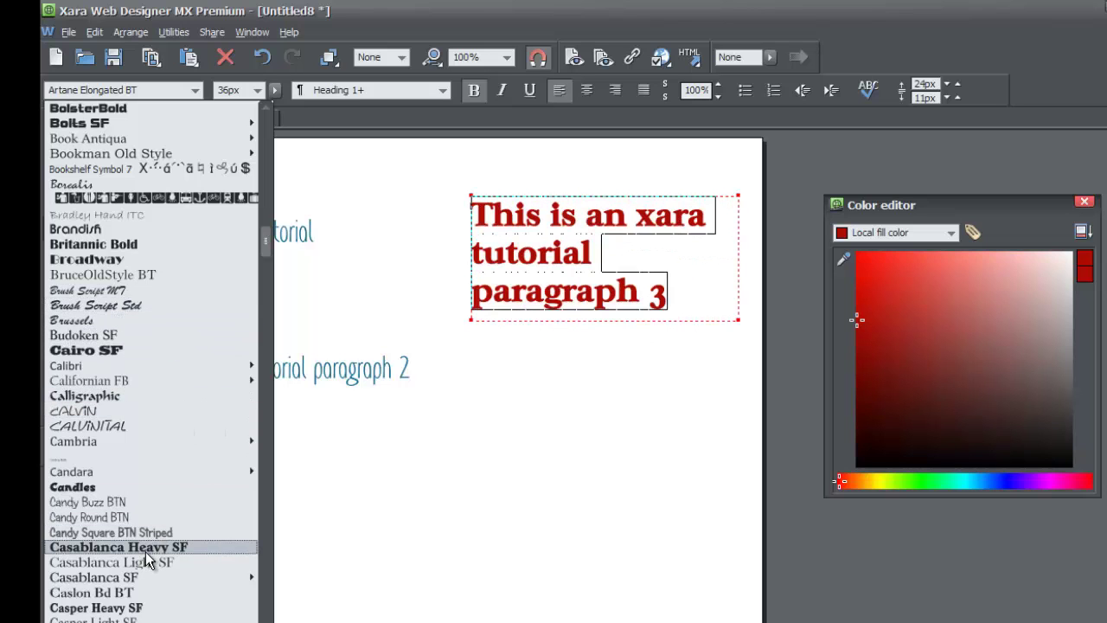
{"action": "left_click", "coordinate": [113, 490]}
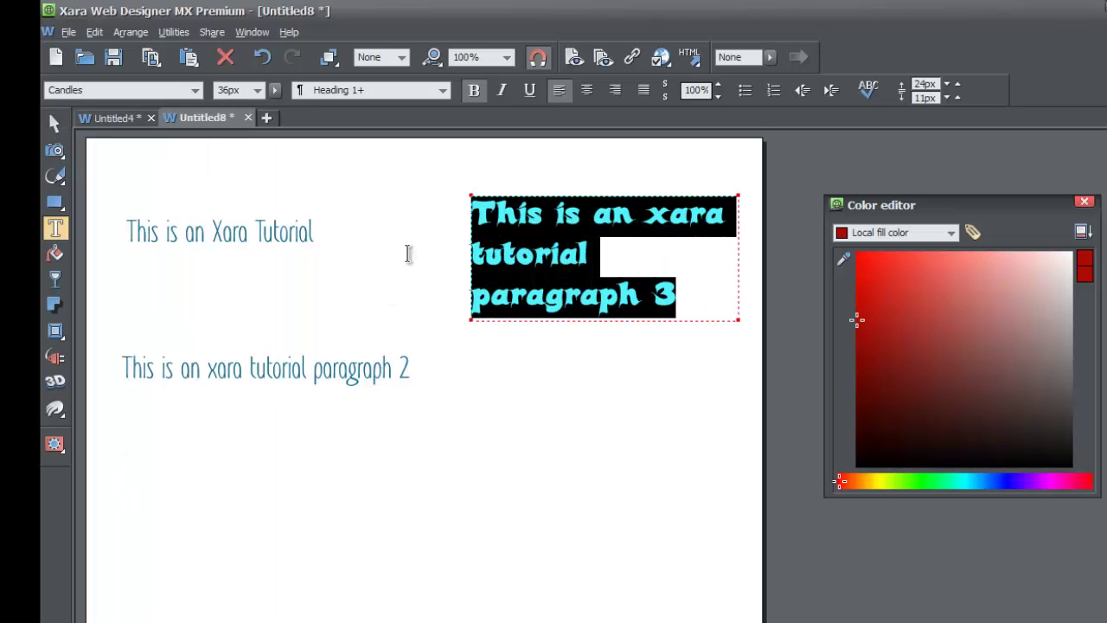
Set the paragraph 3 text size to 16px and update the Heading 1 style to match its formatting.
{"action": "left_click", "coordinate": [257, 90]}
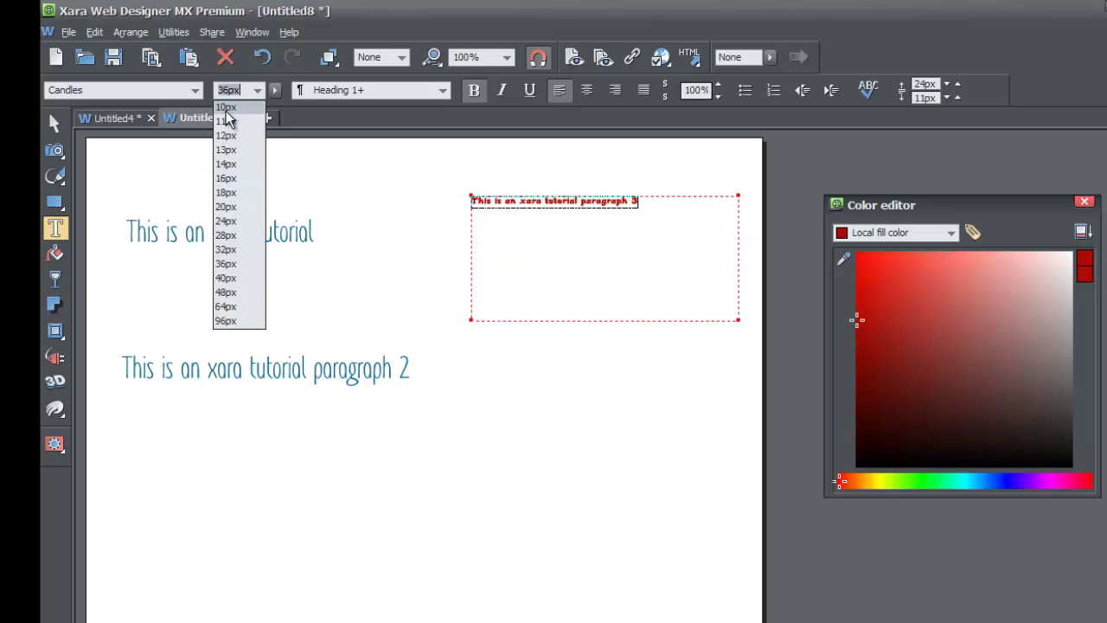
{"action": "left_click", "coordinate": [245, 297]}
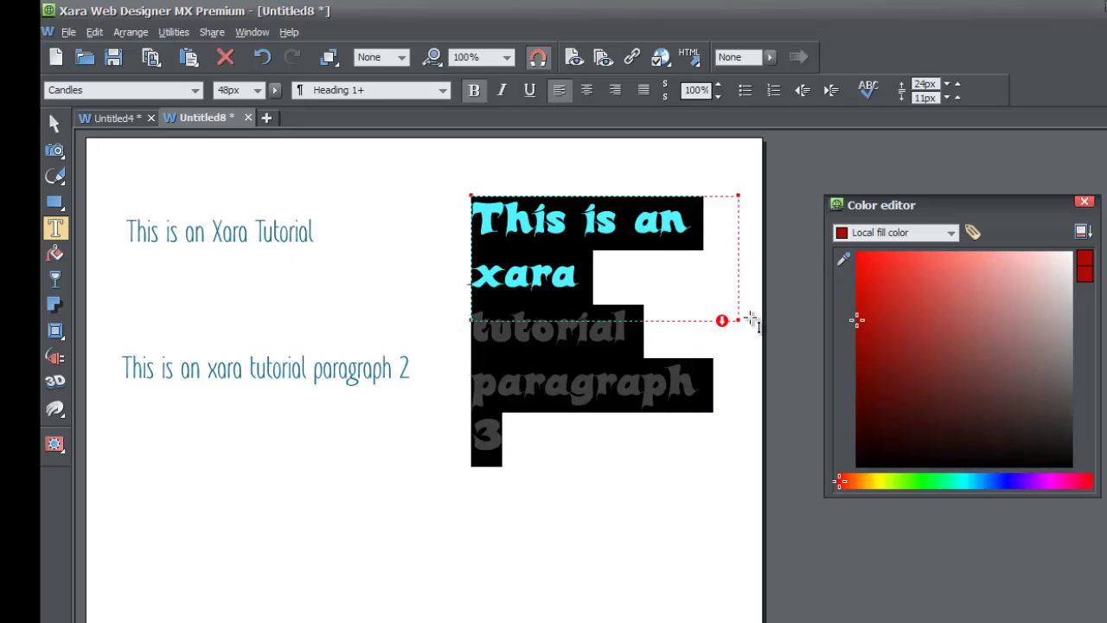
{"action": "left_click", "coordinate": [256, 90]}
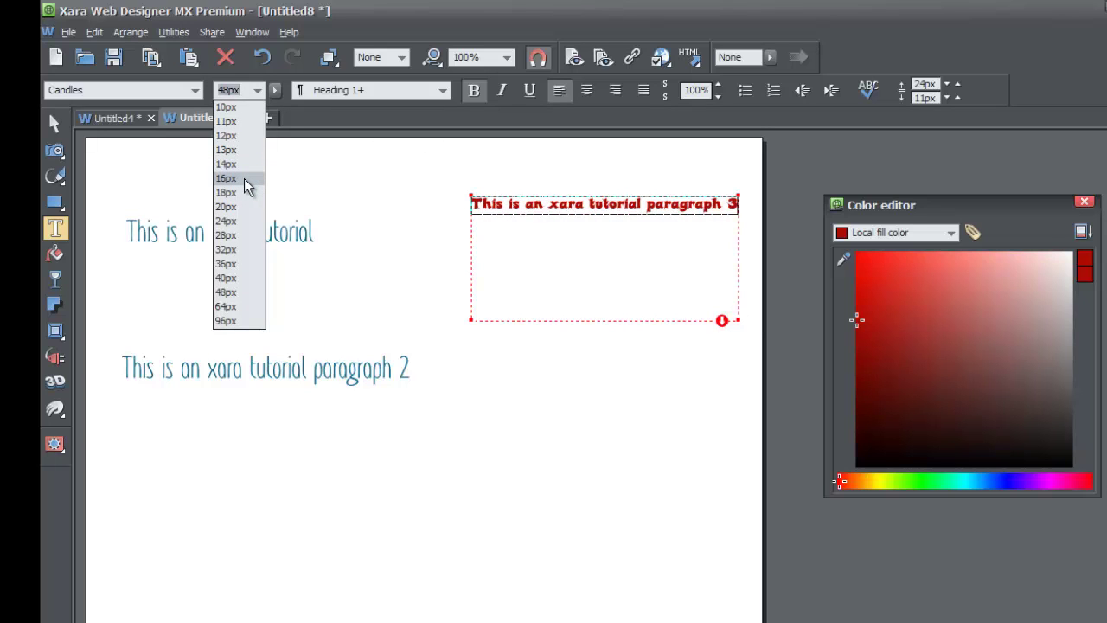
{"action": "left_click", "coordinate": [243, 178]}
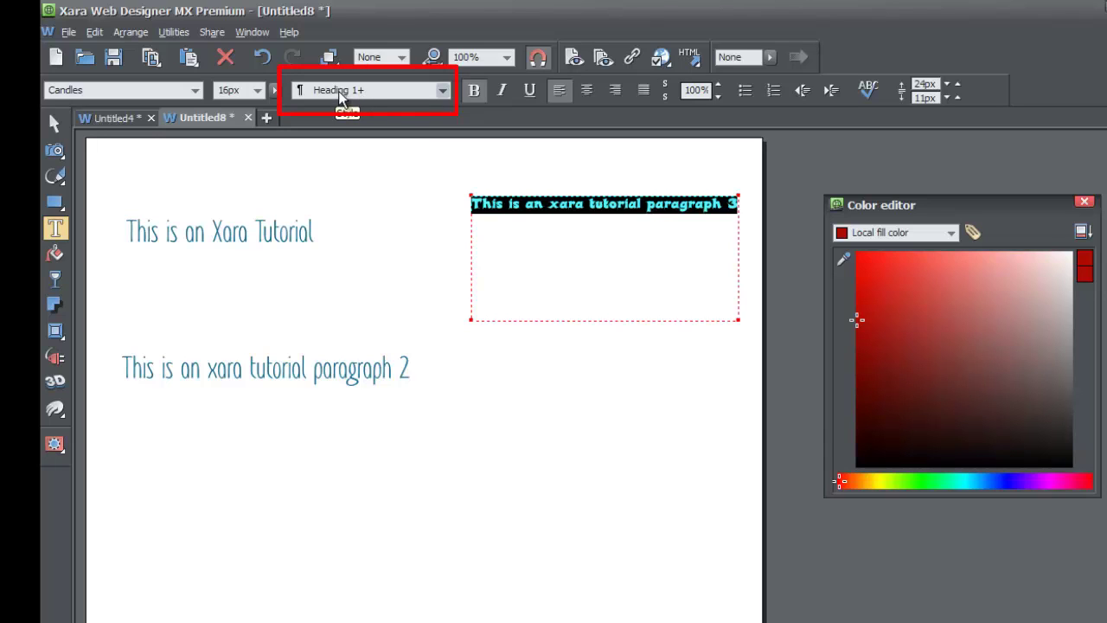
{"action": "left_click", "coordinate": [421, 92]}
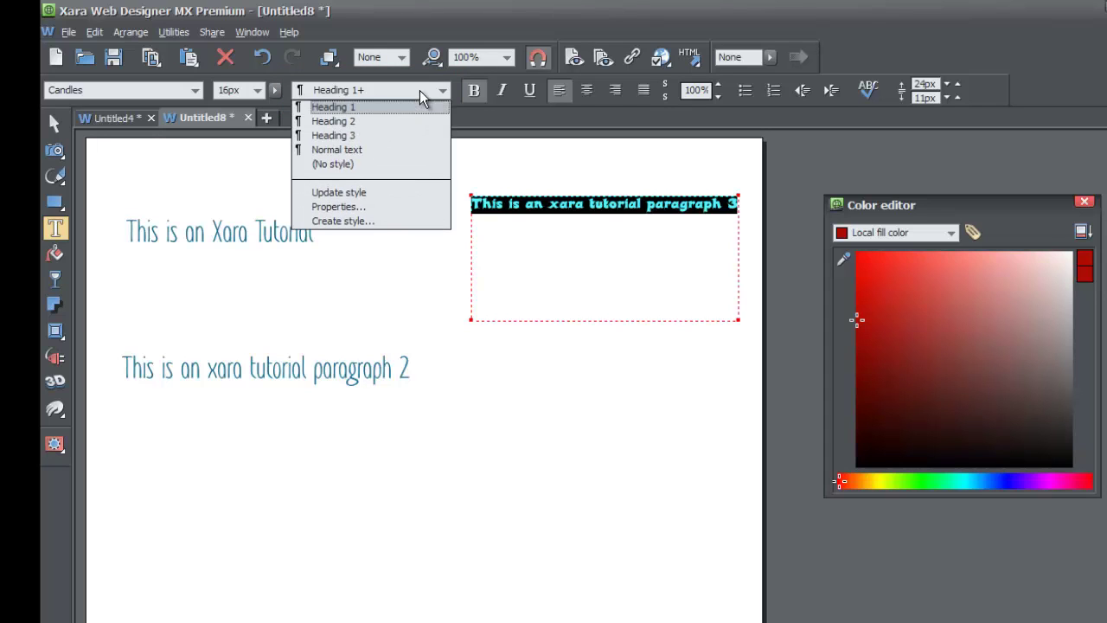
{"action": "left_click", "coordinate": [393, 196]}
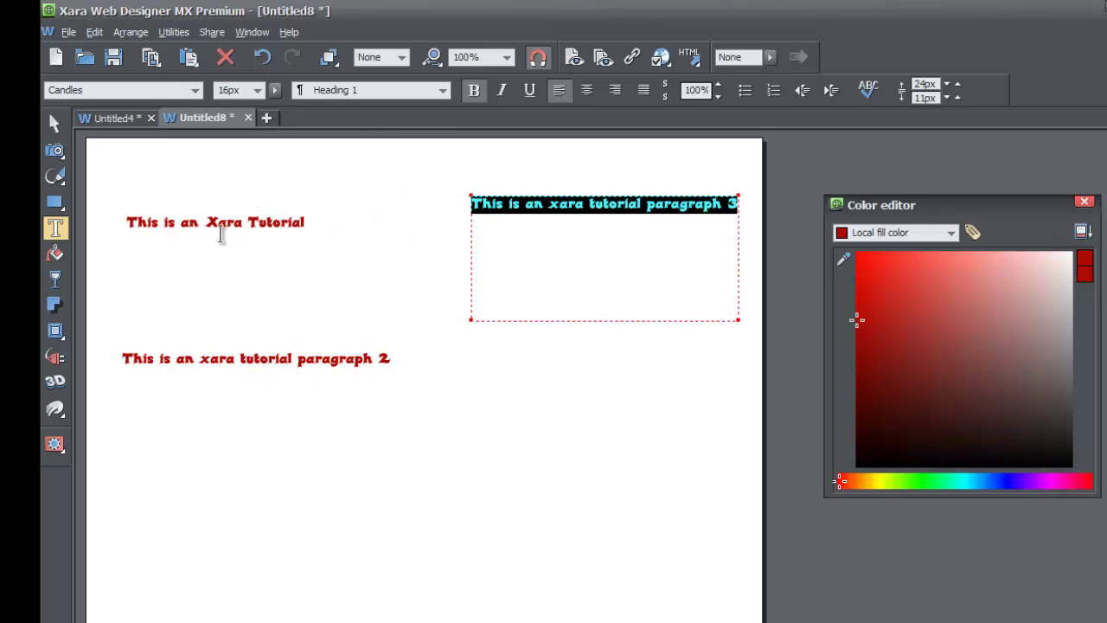
Reformat the paragraph 3 text as Arial at 32px and recolor it black.
{"action": "left_click", "coordinate": [480, 205]}
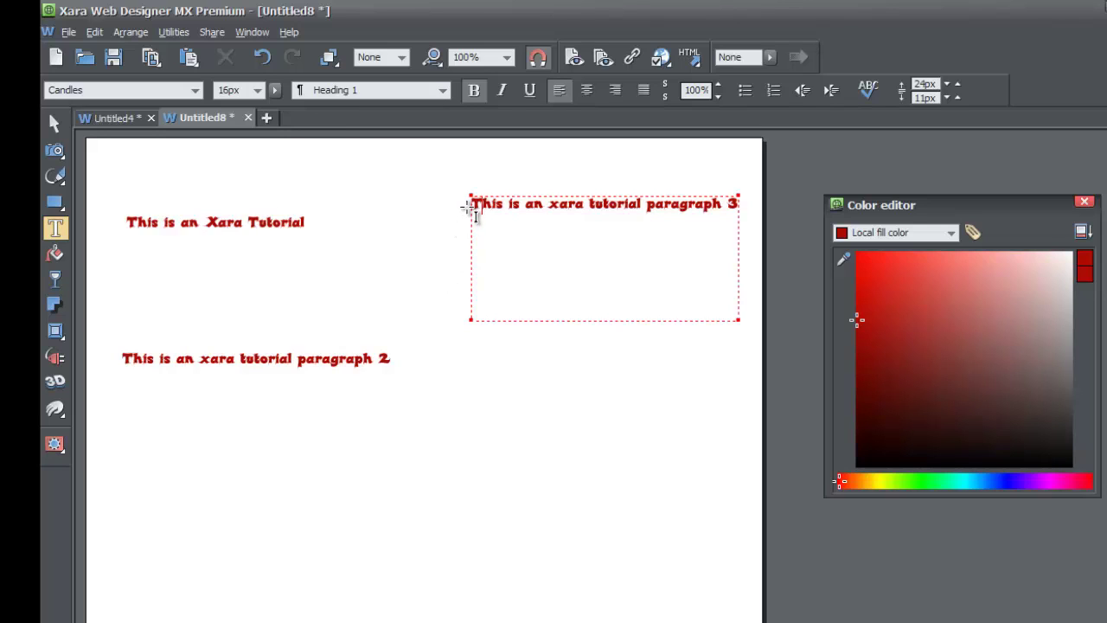
{"action": "left_click_drag", "start_coordinate": [472, 206], "coordinate": [755, 170]}
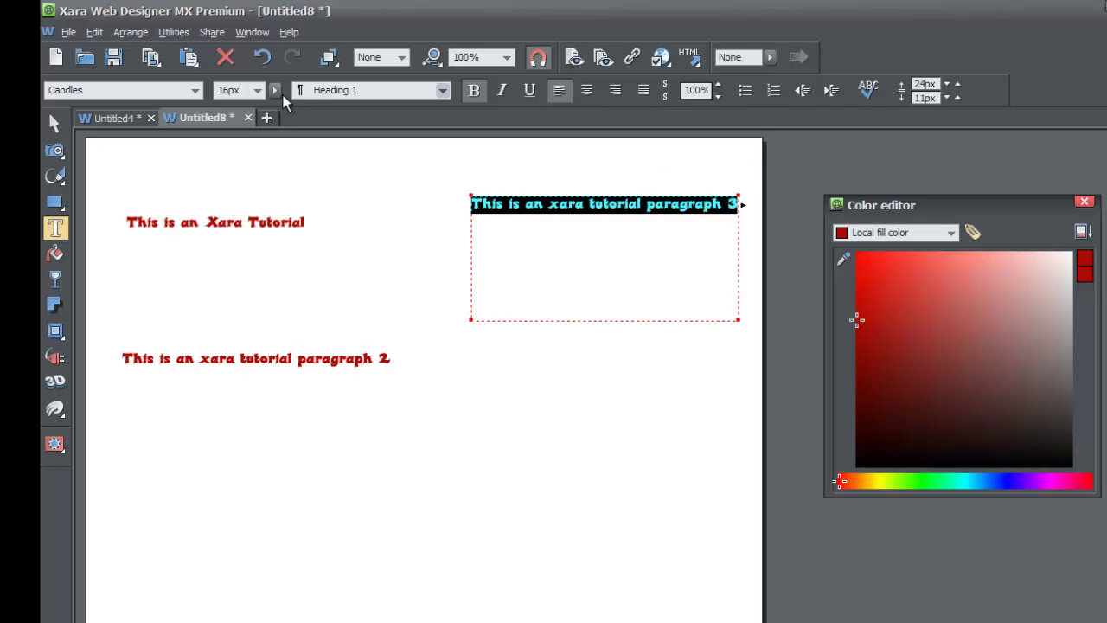
{"action": "left_click", "coordinate": [194, 90]}
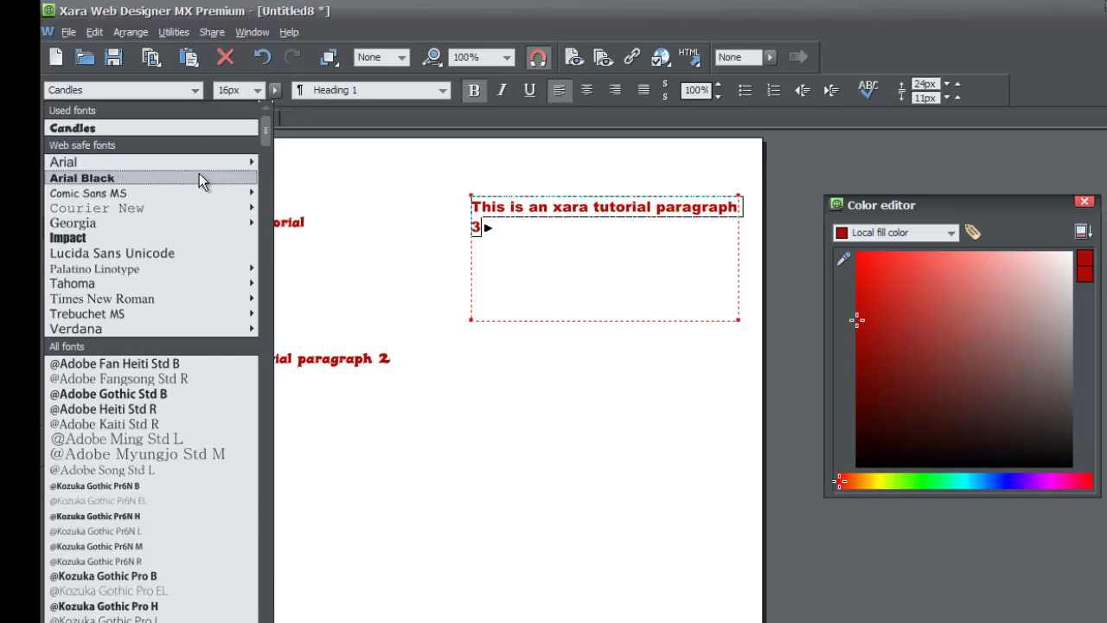
{"action": "left_click", "coordinate": [183, 162]}
{"action": "left_click", "coordinate": [257, 90]}
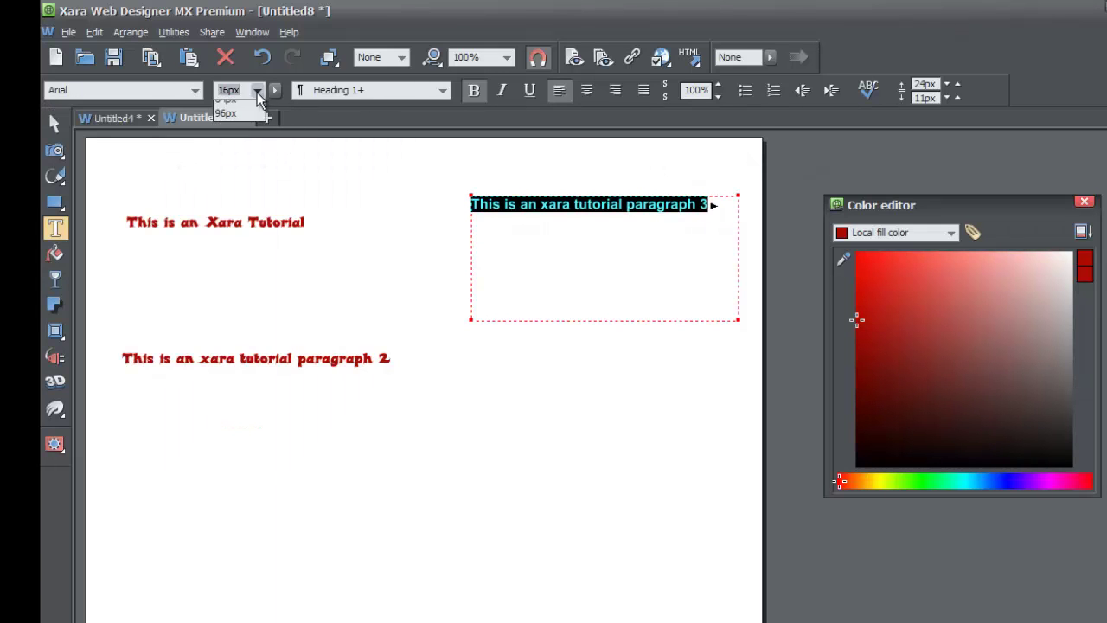
{"action": "left_click", "coordinate": [236, 244]}
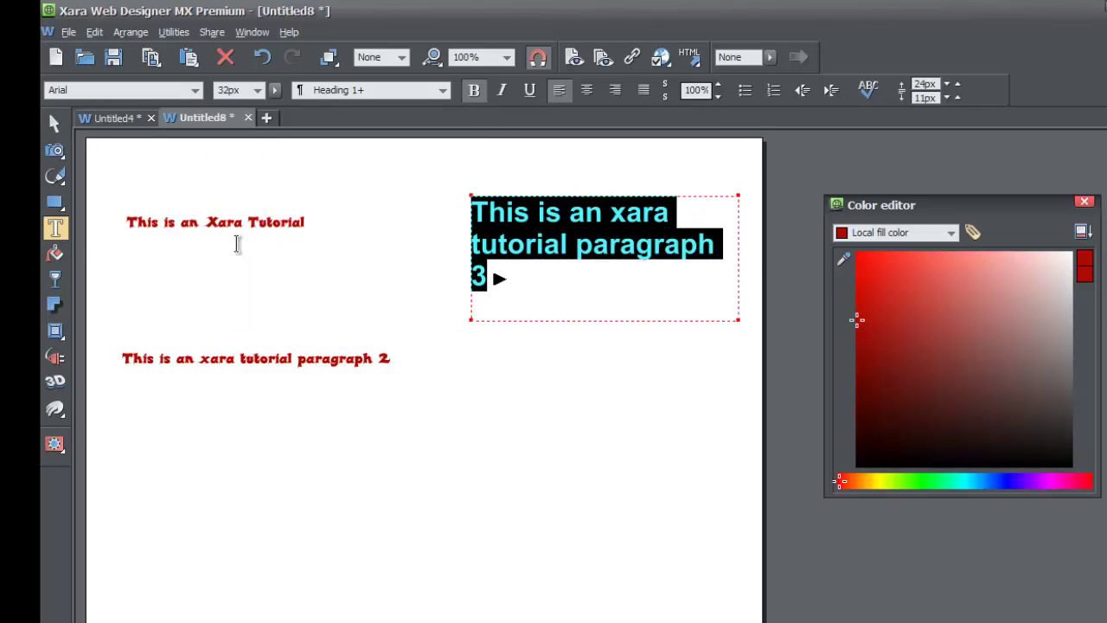
{"action": "left_click", "coordinate": [1072, 467]}
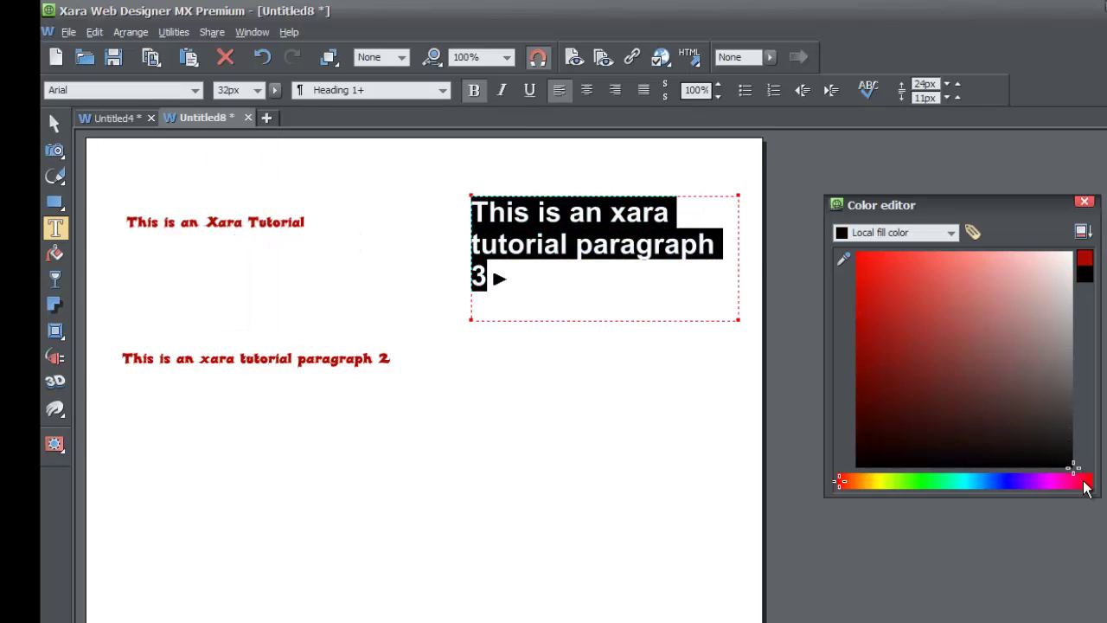
{"action": "left_click", "coordinate": [571, 251]}
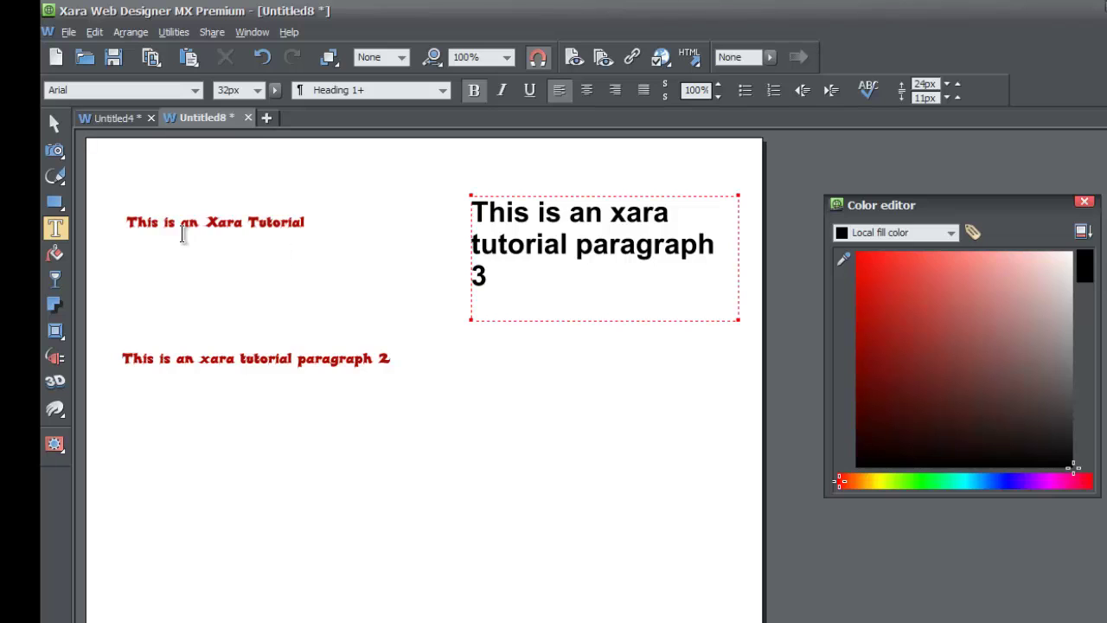
Change the first heading, "This is an Xara Tutorial", to Arial at 32px in black and deselect it.
{"action": "left_click", "coordinate": [149, 223]}
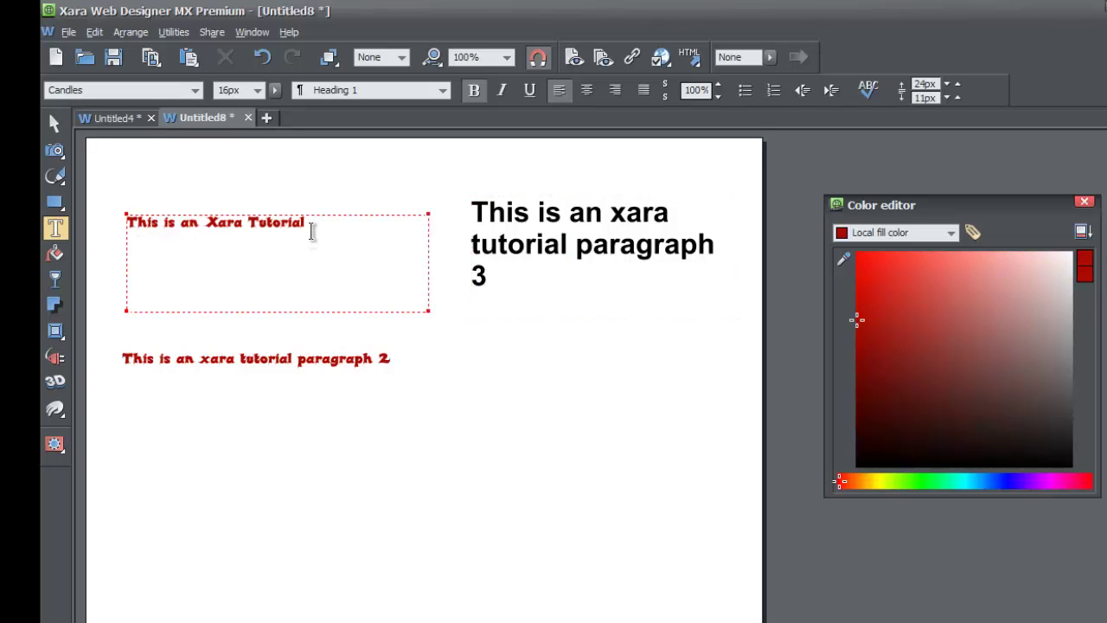
{"action": "left_click_drag", "start_coordinate": [310, 225], "coordinate": [95, 206]}
{"action": "left_click", "coordinate": [197, 91]}
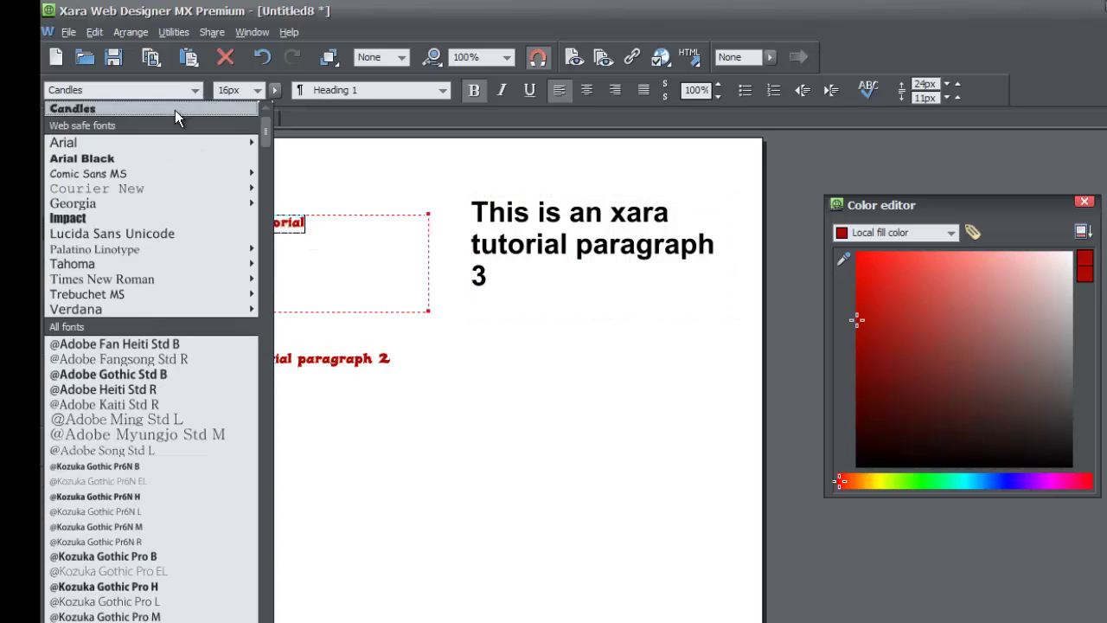
{"action": "left_click", "coordinate": [172, 139]}
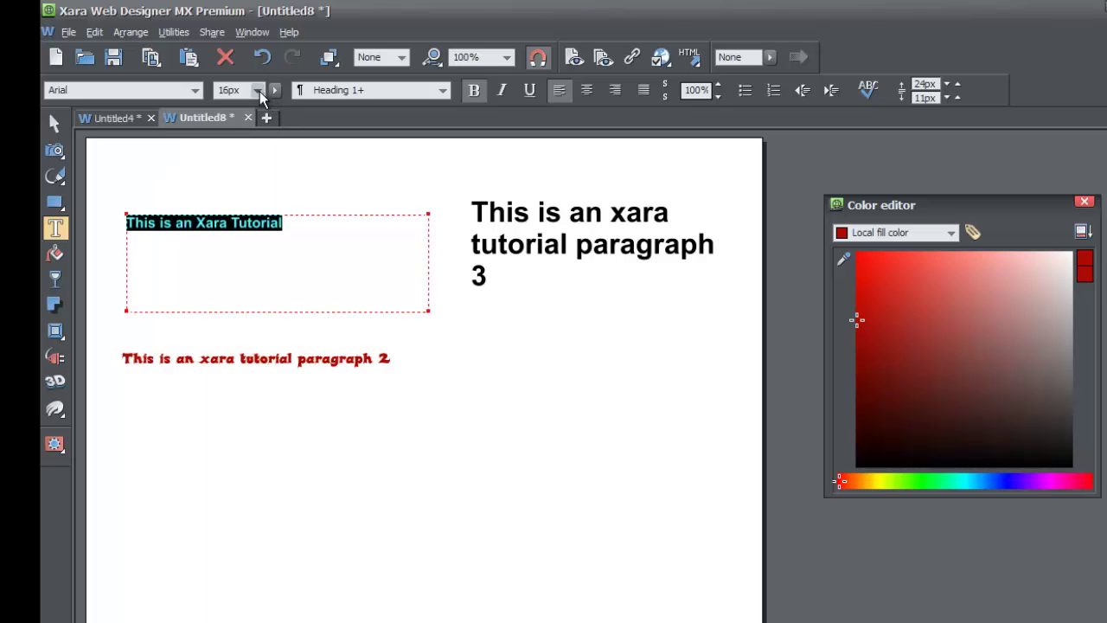
{"action": "left_click", "coordinate": [258, 90]}
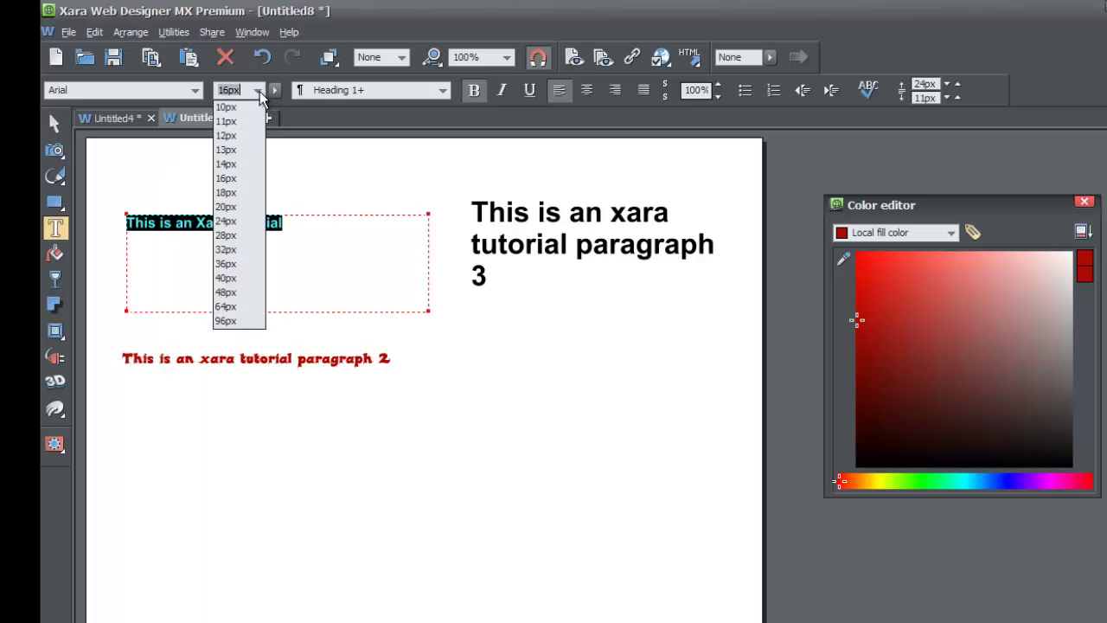
{"action": "left_click", "coordinate": [243, 255]}
{"action": "left_click_drag", "start_coordinate": [924, 336], "coordinate": [1073, 467]}
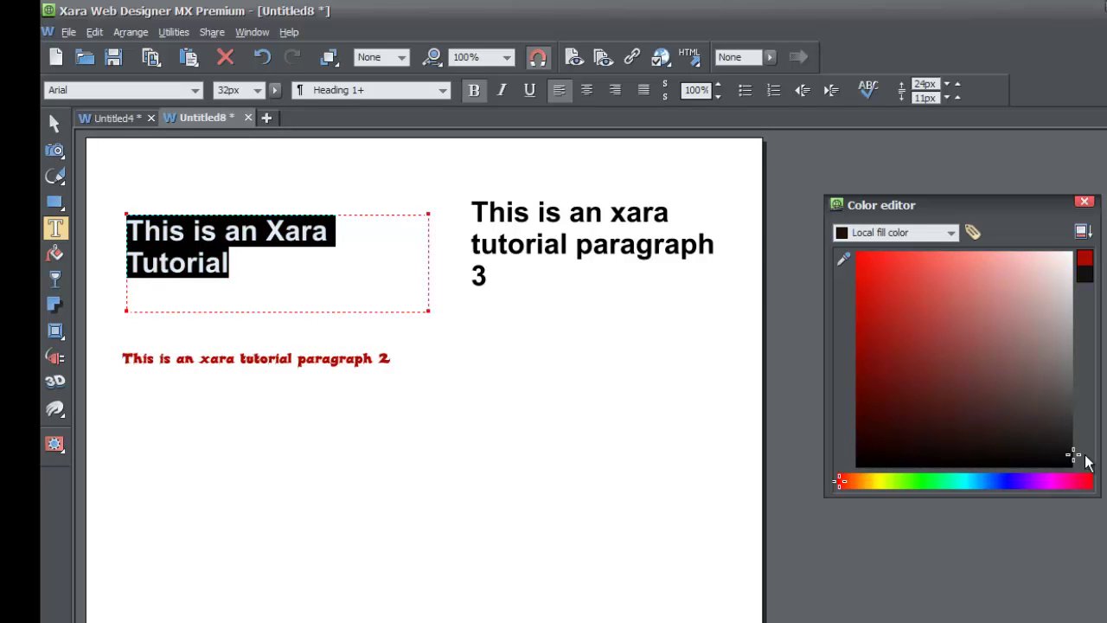
{"action": "left_click", "coordinate": [55, 124]}
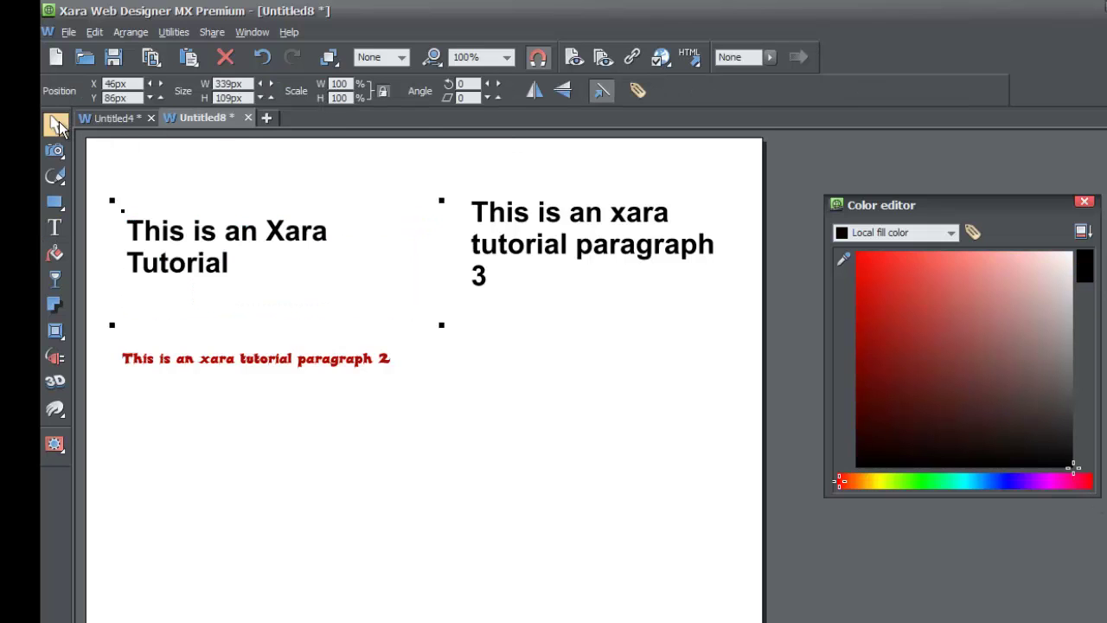
{"action": "left_click", "coordinate": [233, 211]}
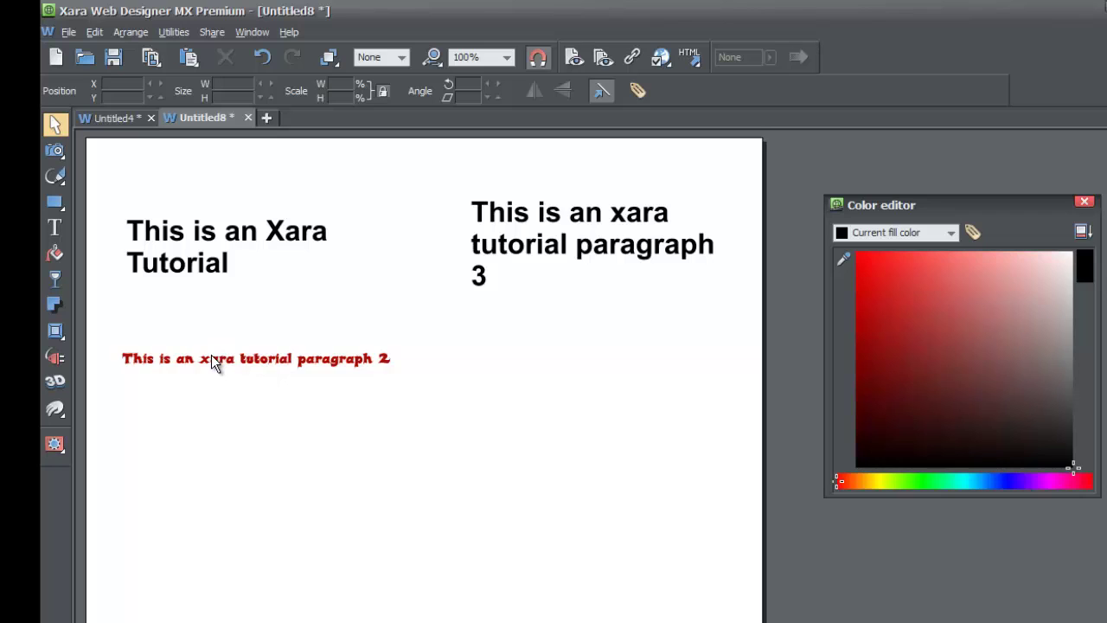
Update the Heading 1 style to match the formatting of the first heading.
{"action": "double_click", "coordinate": [221, 271]}
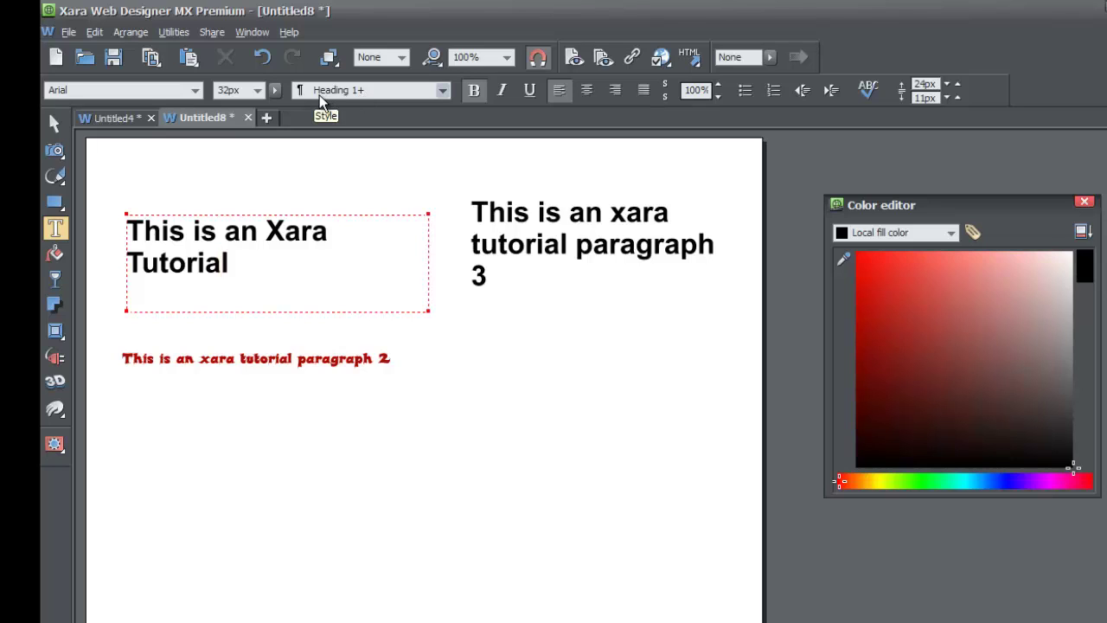
{"action": "left_click", "coordinate": [384, 92]}
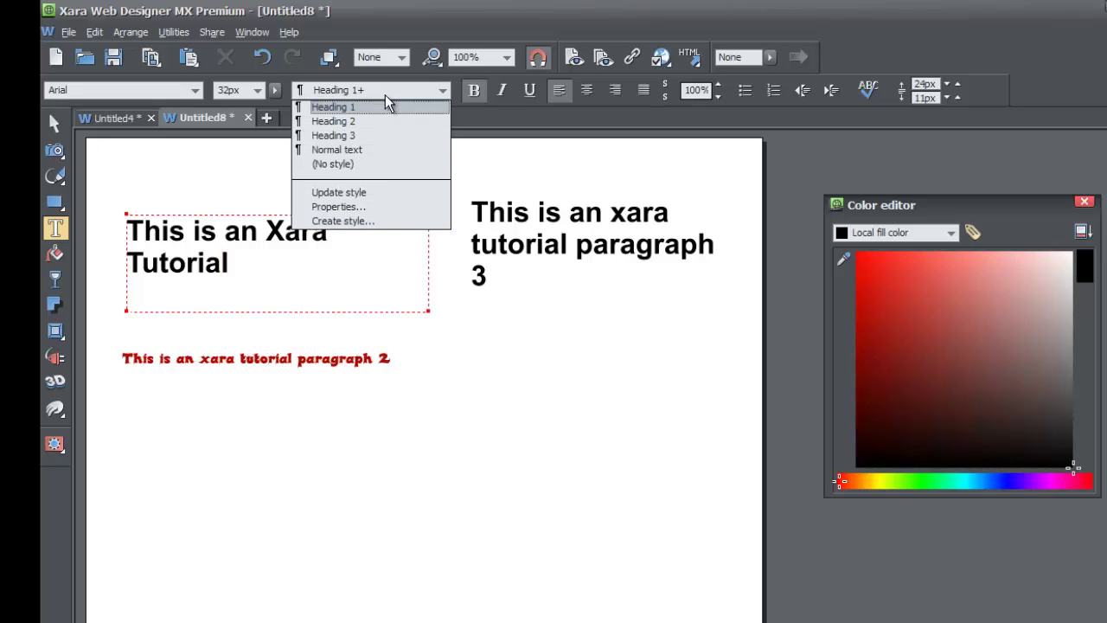
{"action": "left_click", "coordinate": [373, 193]}
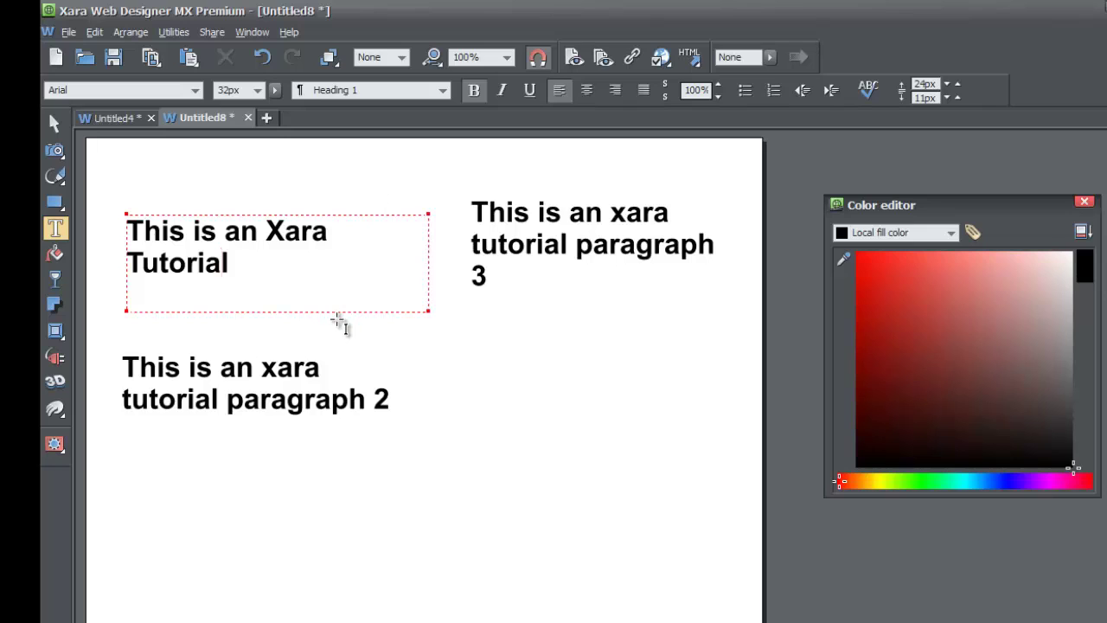
Delete the paragraph 2 text area and move the paragraph 3 text area slightly closer to the first heading.
{"action": "left_click", "coordinate": [55, 128]}
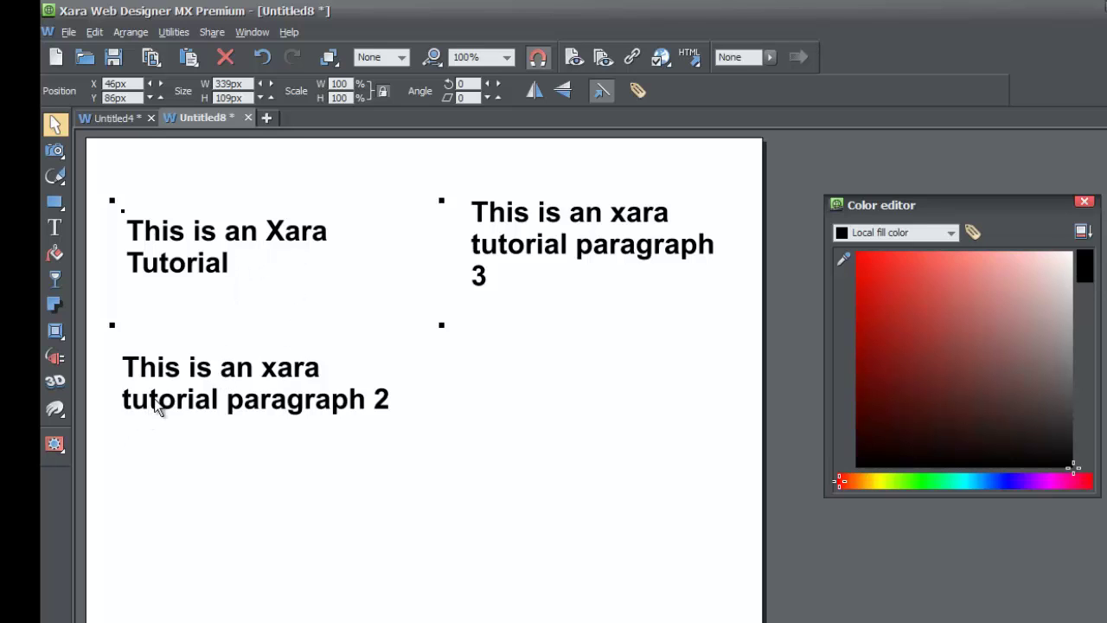
{"action": "double_click", "coordinate": [227, 271]}
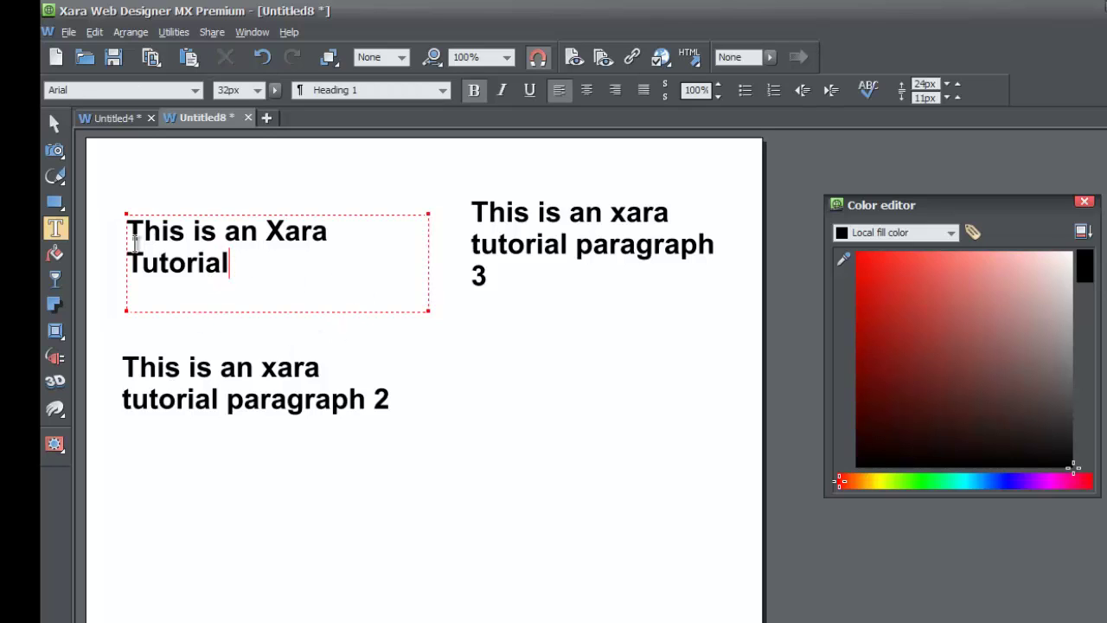
{"action": "left_click", "coordinate": [54, 123]}
{"action": "left_click", "coordinate": [227, 371]}
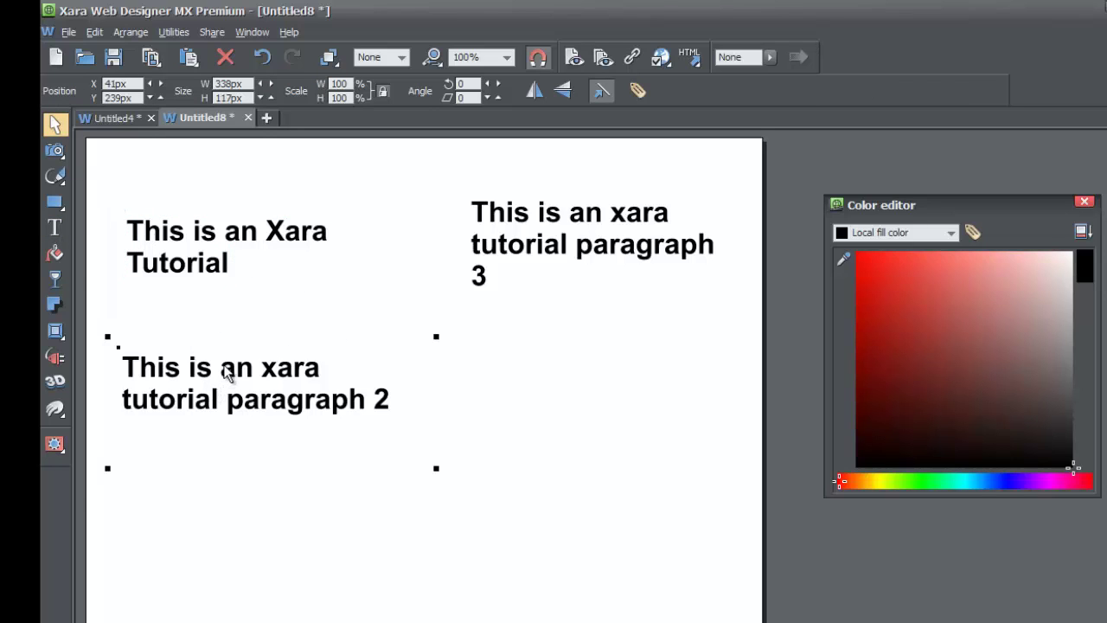
{"action": "key", "text": "Delete"}
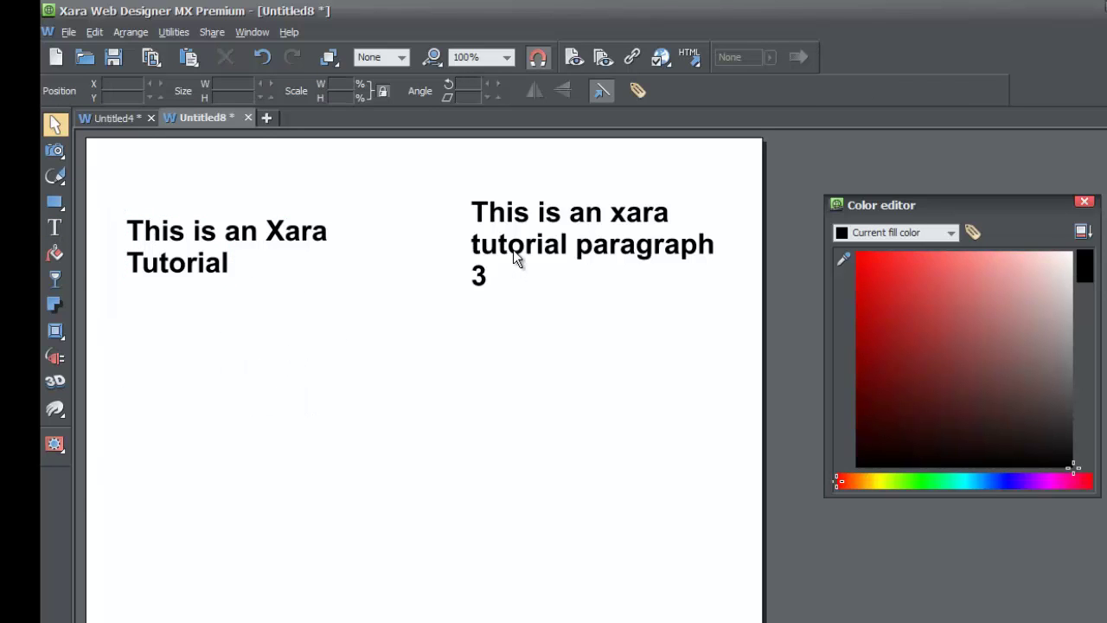
{"action": "left_click_drag", "start_coordinate": [513, 250], "coordinate": [499, 255]}
Enlarge the first heading's text area so the heading fits on one line, and start a new line below it.
{"action": "double_click", "coordinate": [229, 269]}
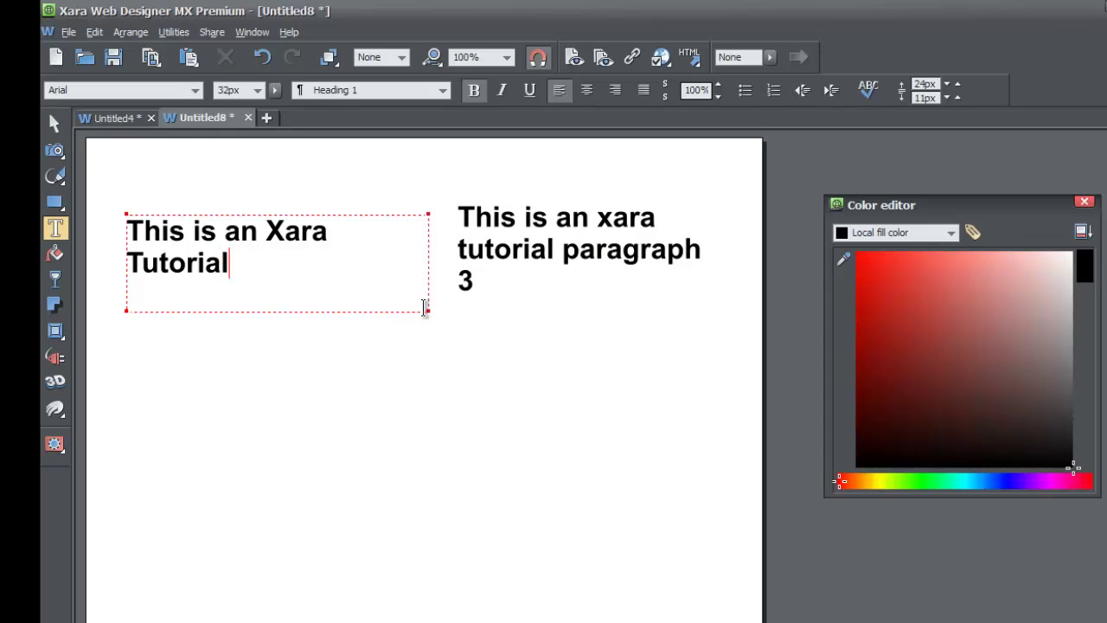
{"action": "left_click_drag", "start_coordinate": [433, 313], "coordinate": [447, 459]}
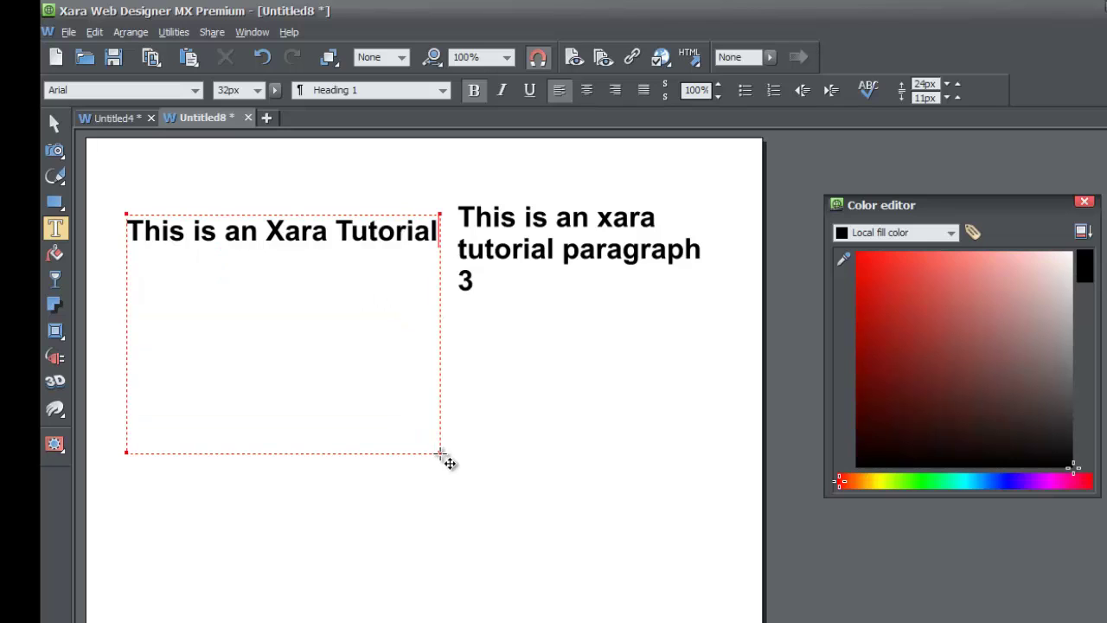
{"action": "left_click", "coordinate": [394, 337]}
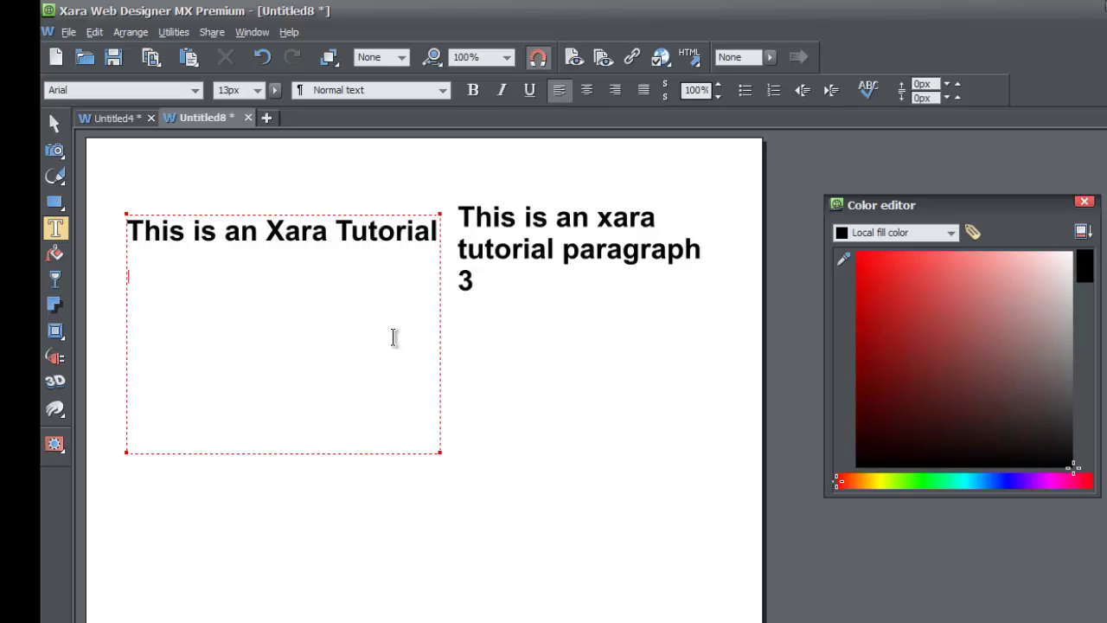
Apply the Normal text style to the new line under the first heading and insert a paragraph of lorem ipsum filler text.
{"action": "left_click", "coordinate": [367, 93]}
{"action": "left_click", "coordinate": [366, 93]}
{"action": "left_click", "coordinate": [367, 94]}
{"action": "left_click", "coordinate": [366, 93]}
{"action": "left_click", "coordinate": [366, 94]}
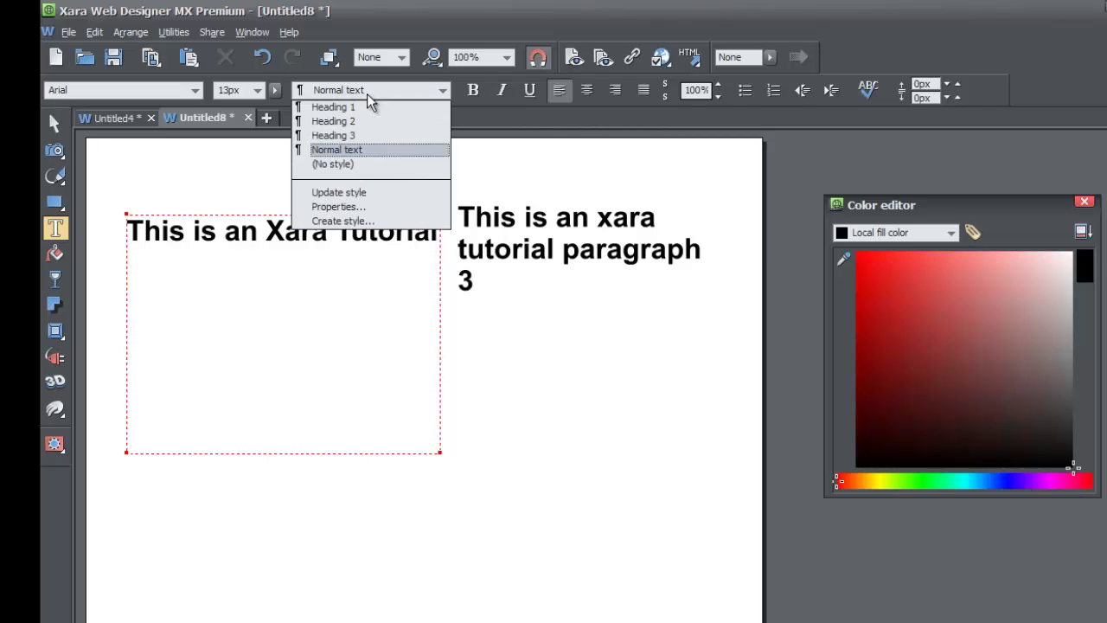
{"action": "left_click", "coordinate": [350, 154]}
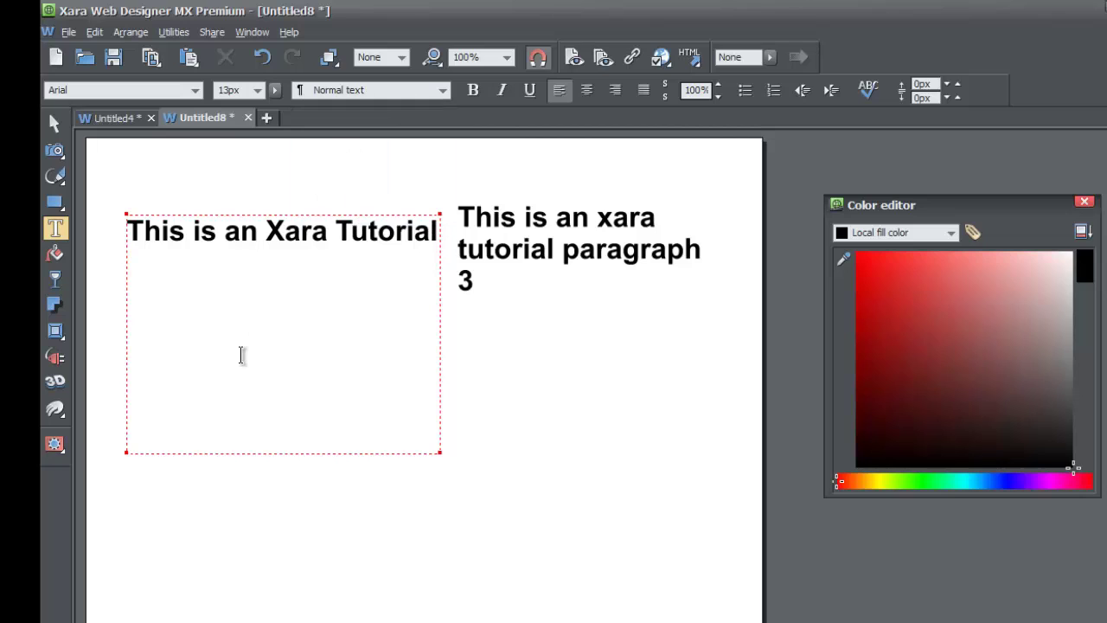
{"action": "key", "text": "ctrl+shift+l"}
{"action": "key", "text": "ctrl+shift+l"}
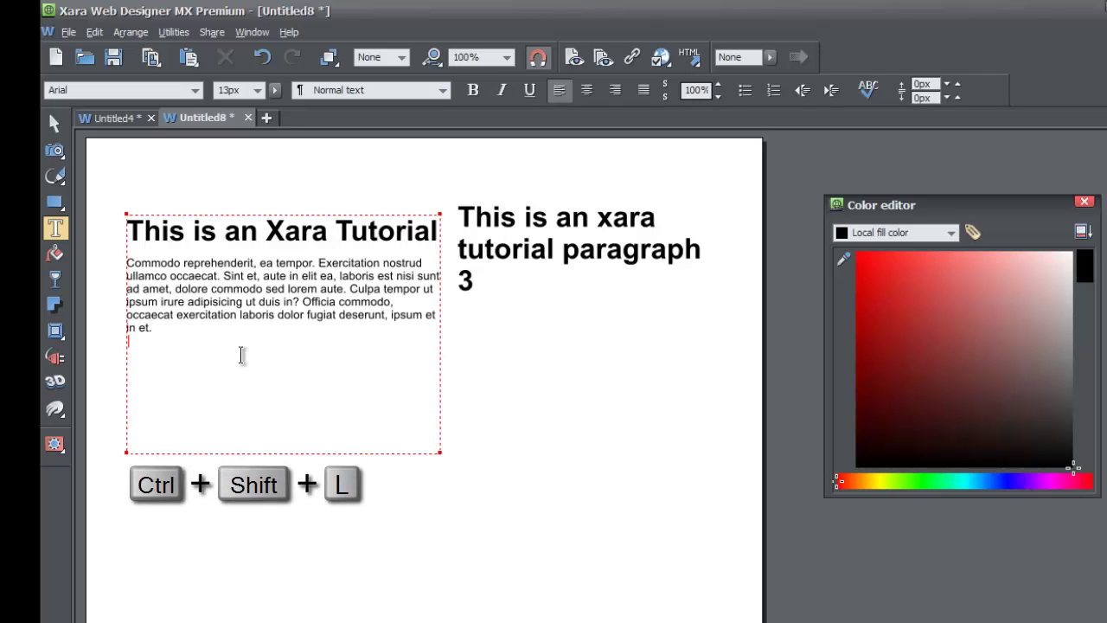
Compare the text style assigned to the filler paragraph with the one assigned to the heading above it.
{"action": "left_click_drag", "start_coordinate": [152, 328], "coordinate": [130, 292]}
{"action": "left_click", "coordinate": [158, 302]}
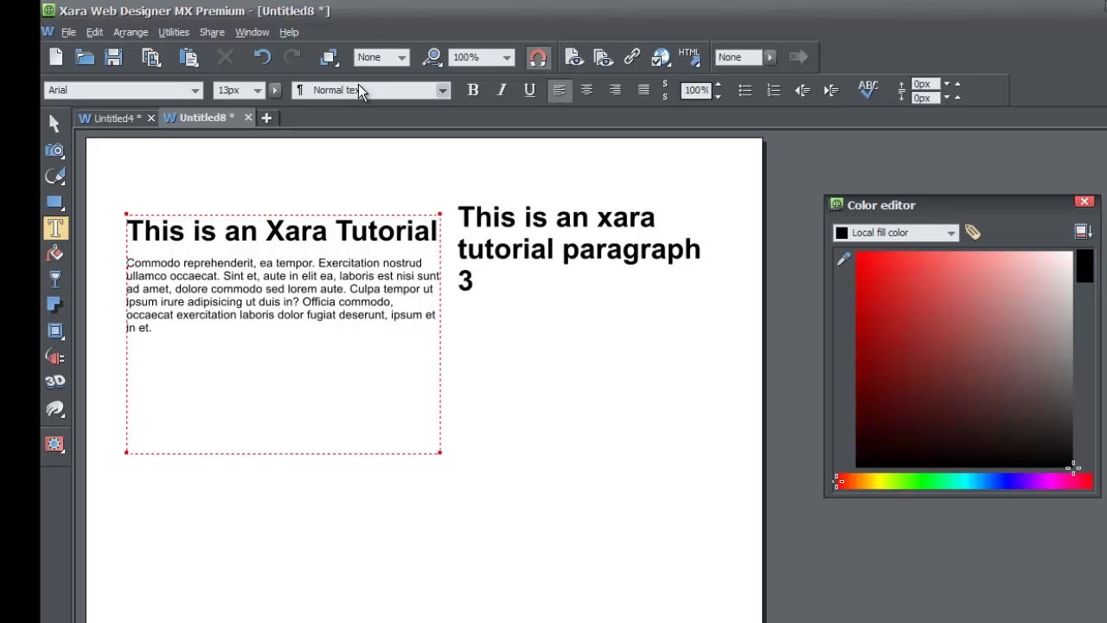
{"action": "left_click", "coordinate": [128, 230]}
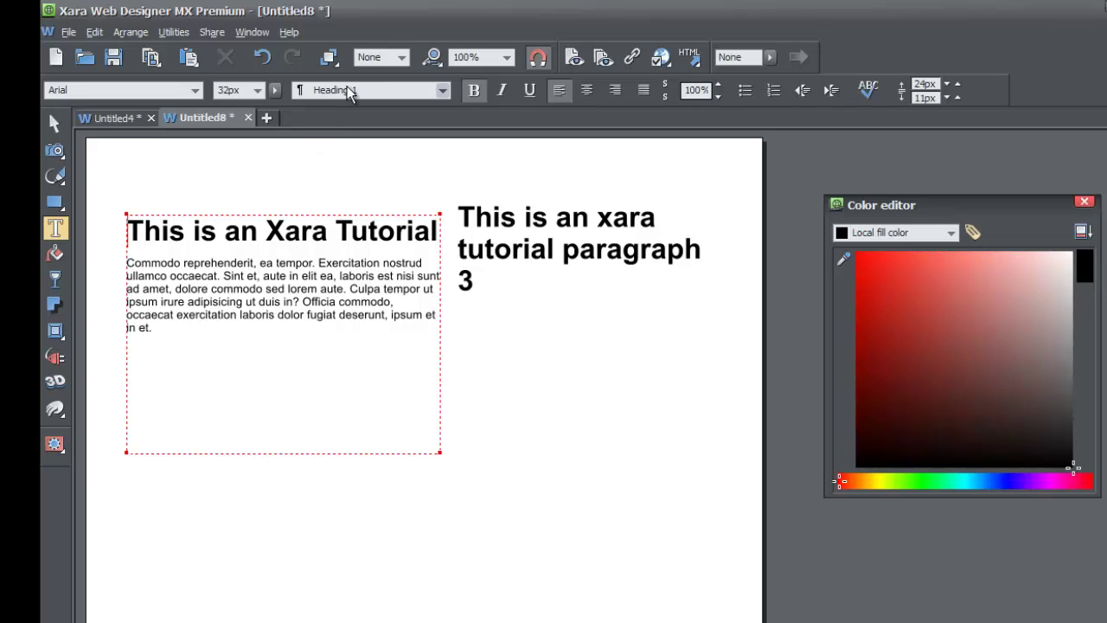
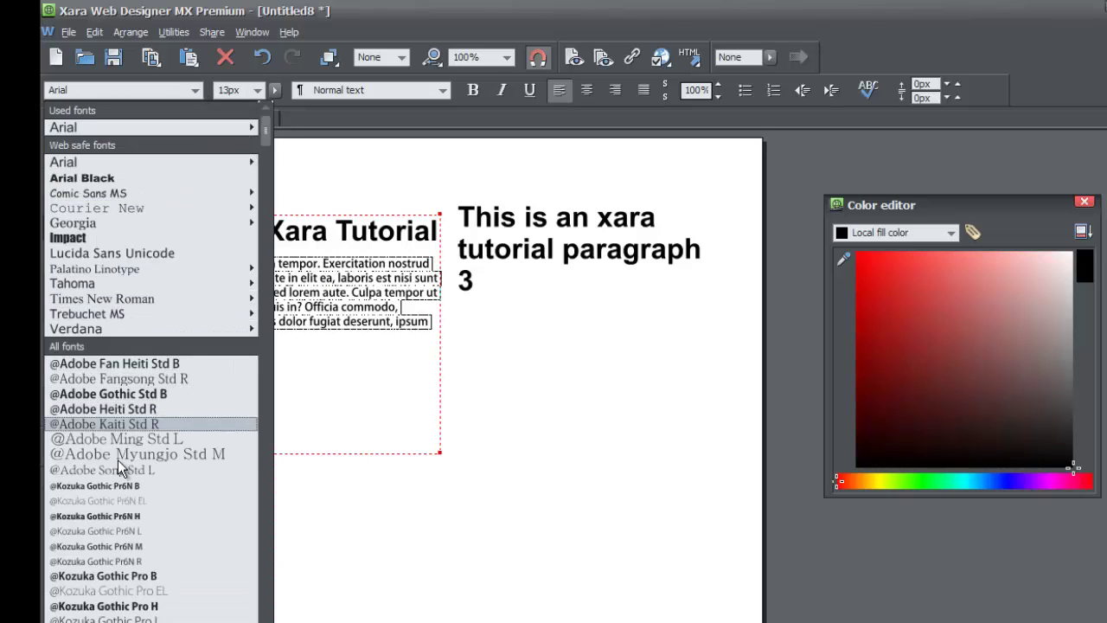
{"action": "left_click", "coordinate": [113, 515]}
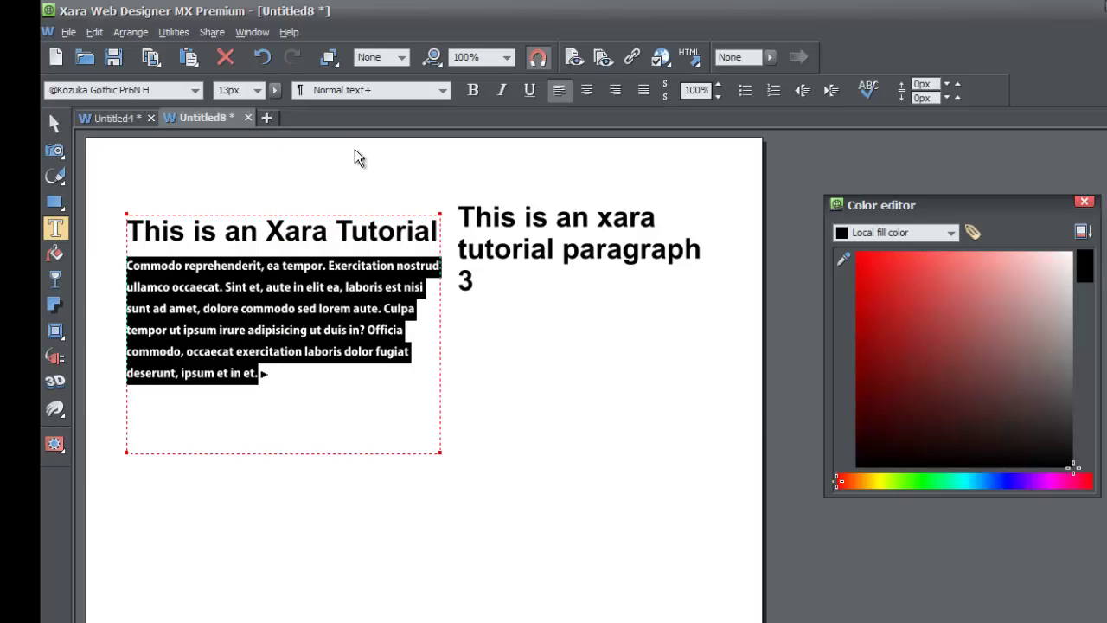
{"action": "left_click", "coordinate": [425, 92]}
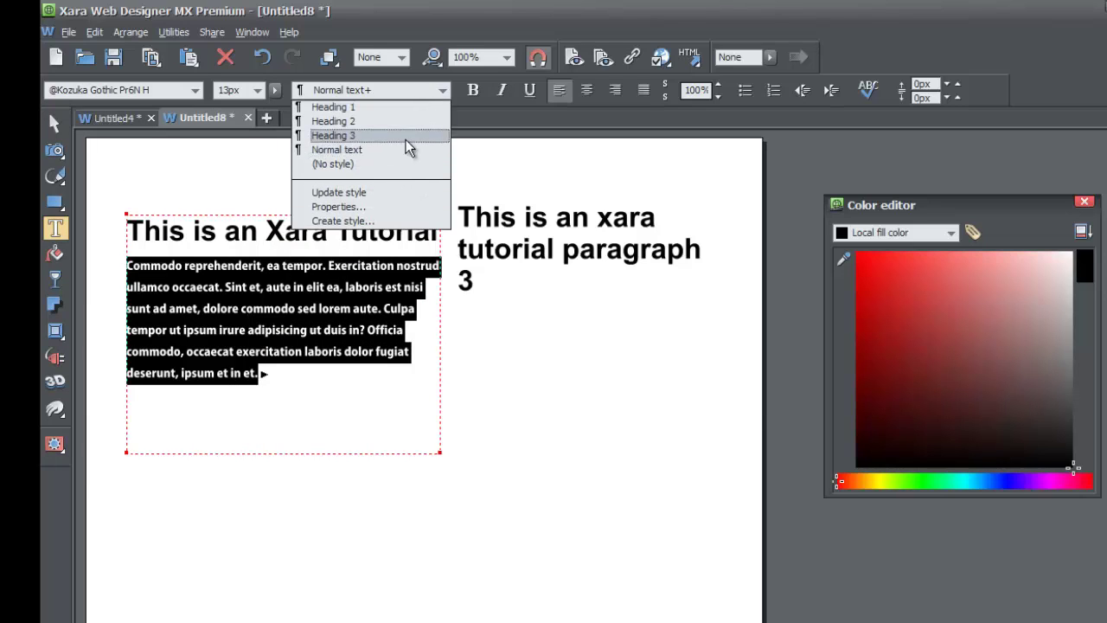
{"action": "left_click", "coordinate": [416, 96]}
{"action": "left_click", "coordinate": [416, 95]}
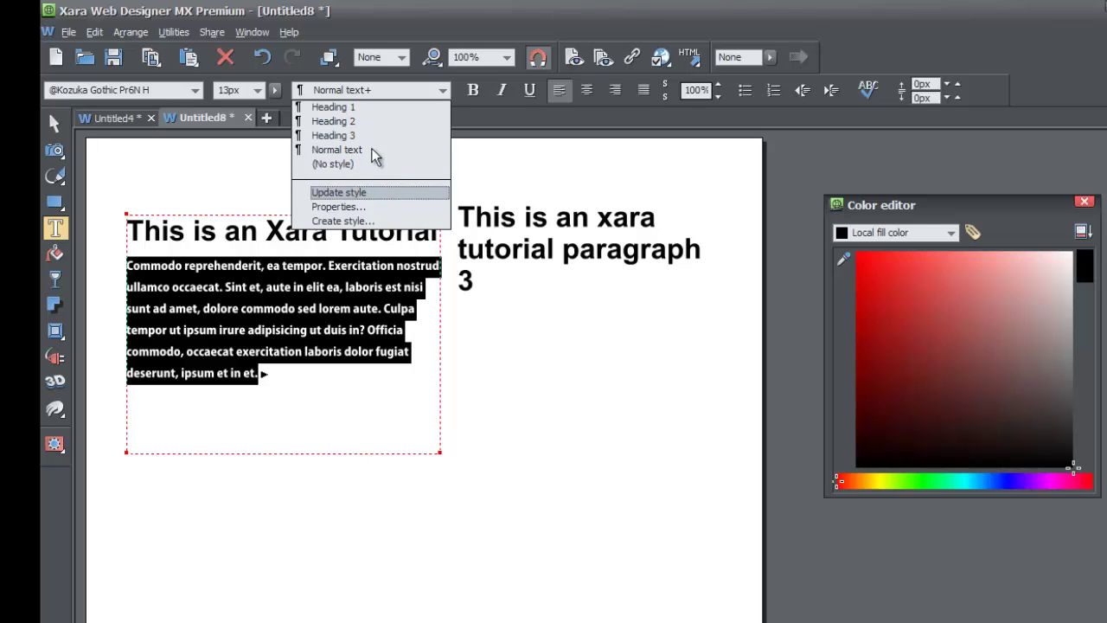
{"action": "left_click", "coordinate": [368, 94]}
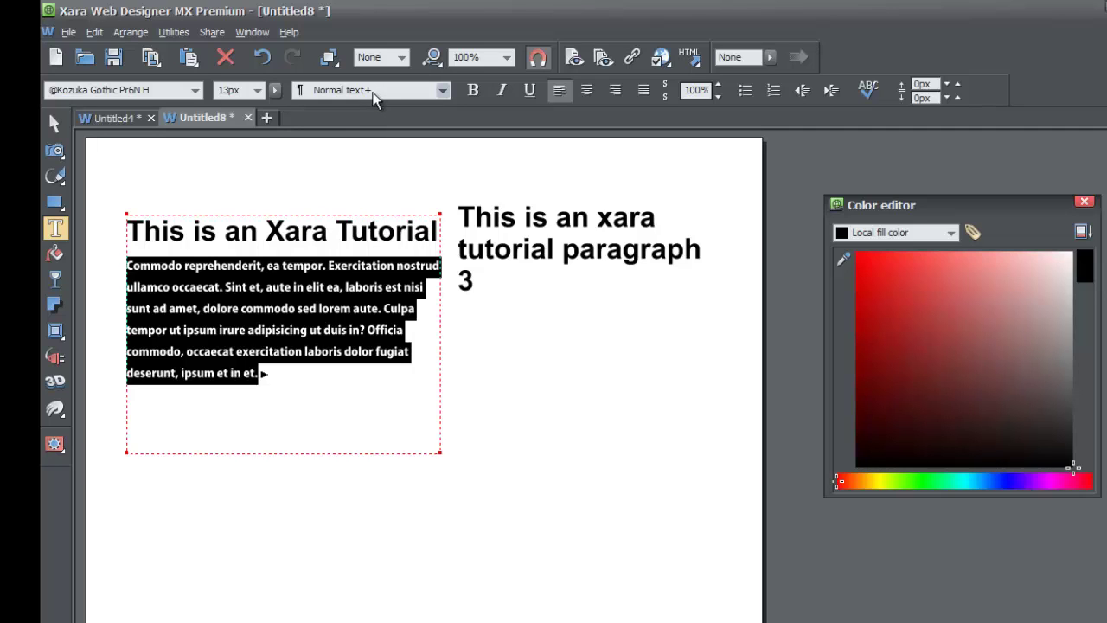
{"action": "left_click", "coordinate": [373, 95]}
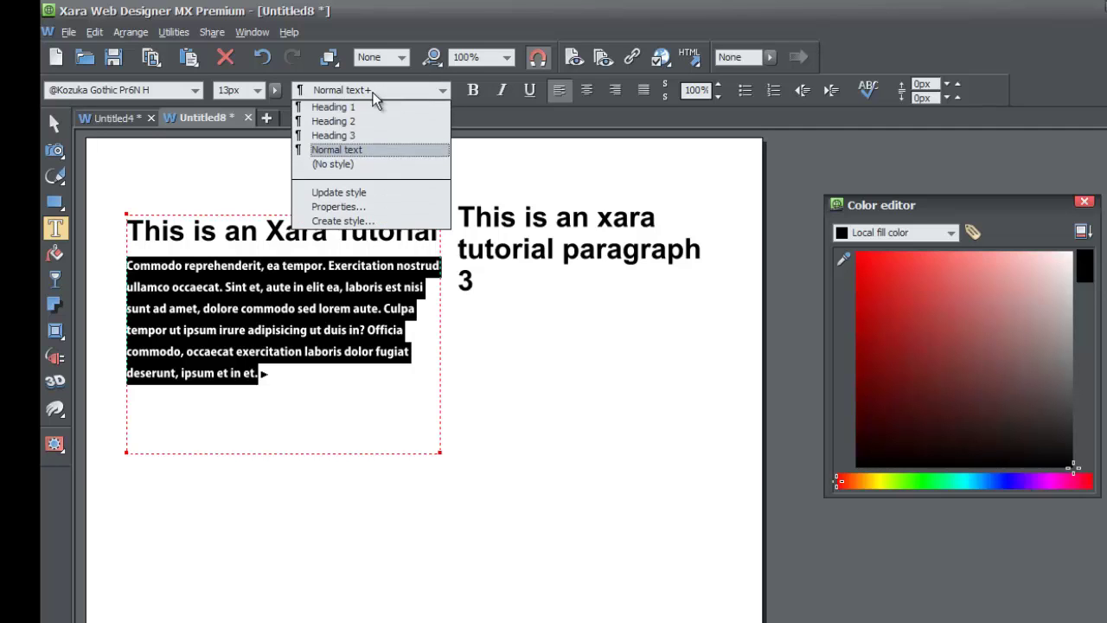
{"action": "left_click", "coordinate": [359, 194]}
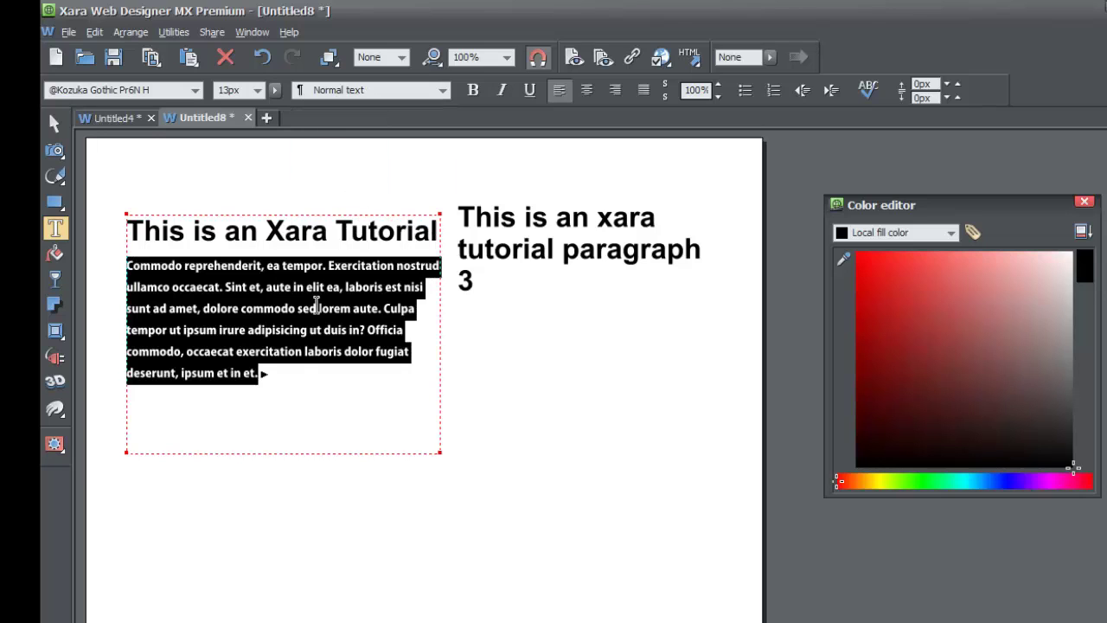
{"action": "left_click", "coordinate": [286, 373]}
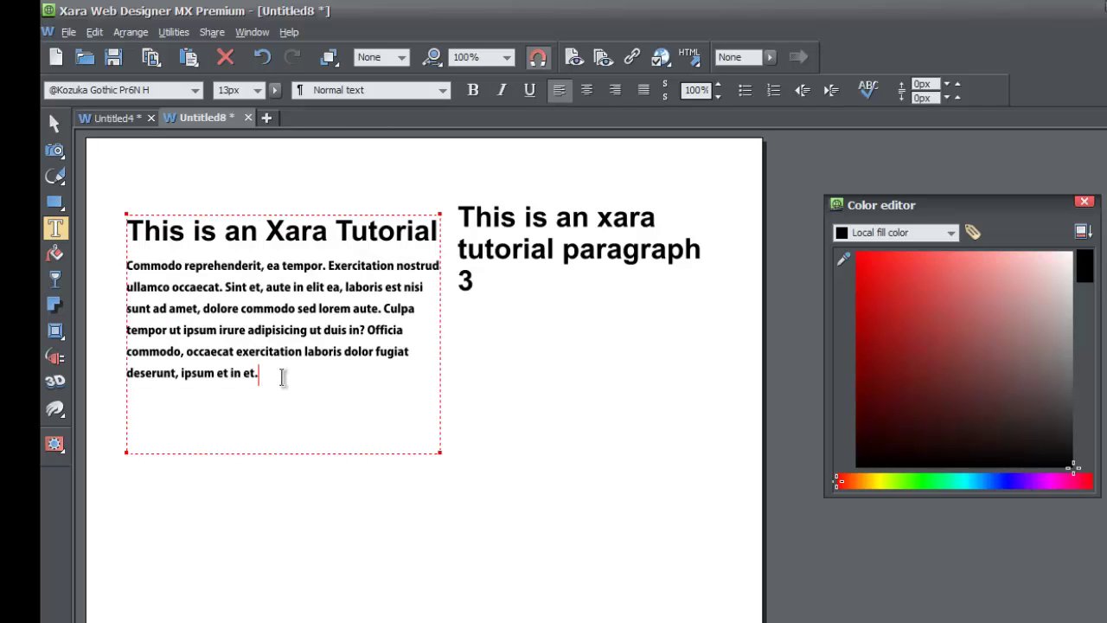
Enlarge the paragraph 3 text area and insert two paragraphs of lorem ipsum filler text below its heading.
{"action": "left_click", "coordinate": [481, 277]}
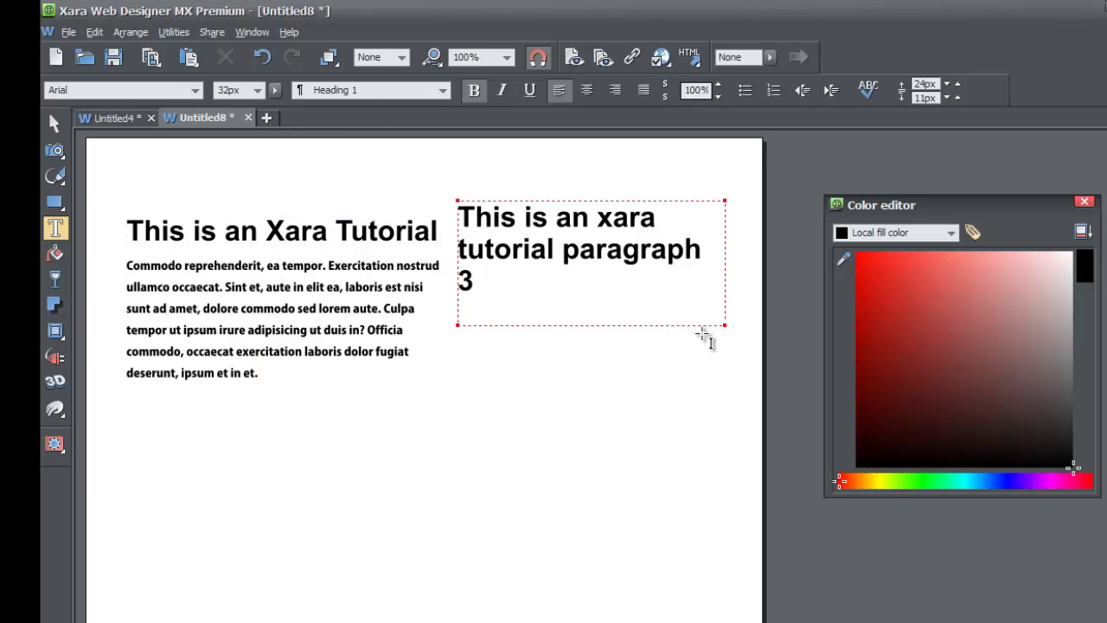
{"action": "left_click_drag", "start_coordinate": [725, 326], "coordinate": [728, 371]}
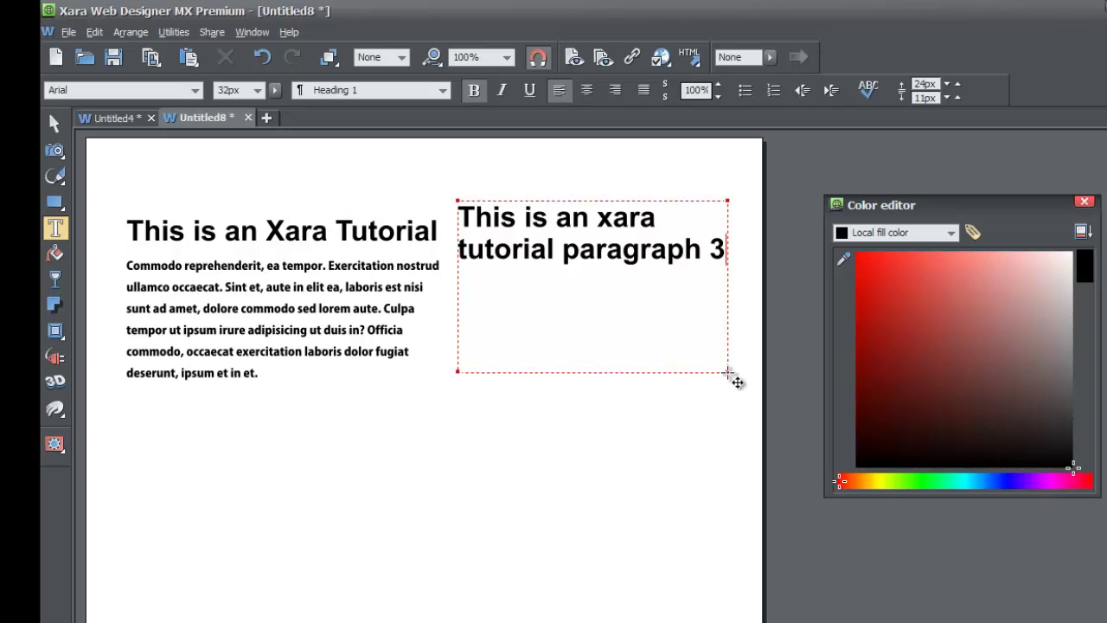
{"action": "key", "text": "ctrl+shift+l"}
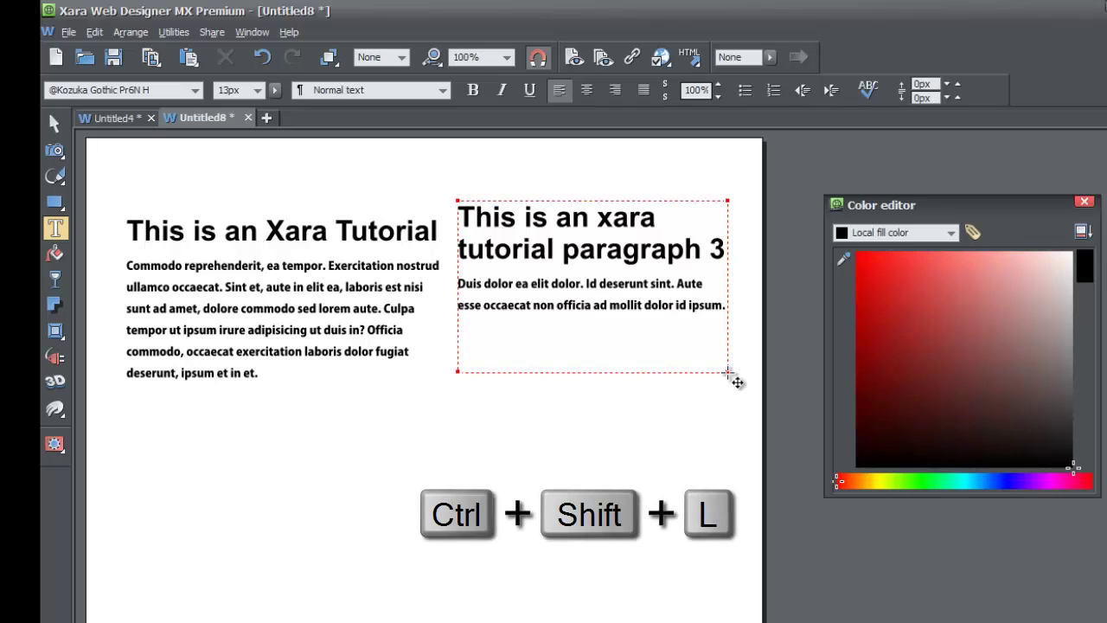
{"action": "key", "text": "ctrl+shift+l"}
{"action": "left_click_drag", "start_coordinate": [736, 381], "coordinate": [736, 471]}
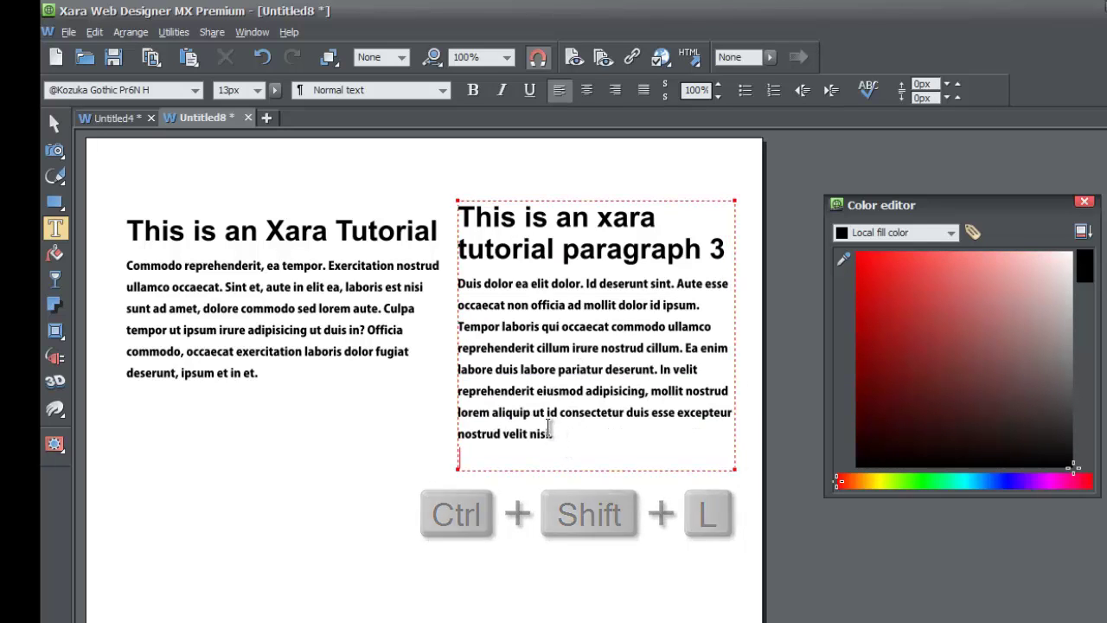
Set the font of both filler paragraphs under the paragraph 3 heading to Times New Roman.
{"action": "left_click_drag", "start_coordinate": [553, 433], "coordinate": [450, 283]}
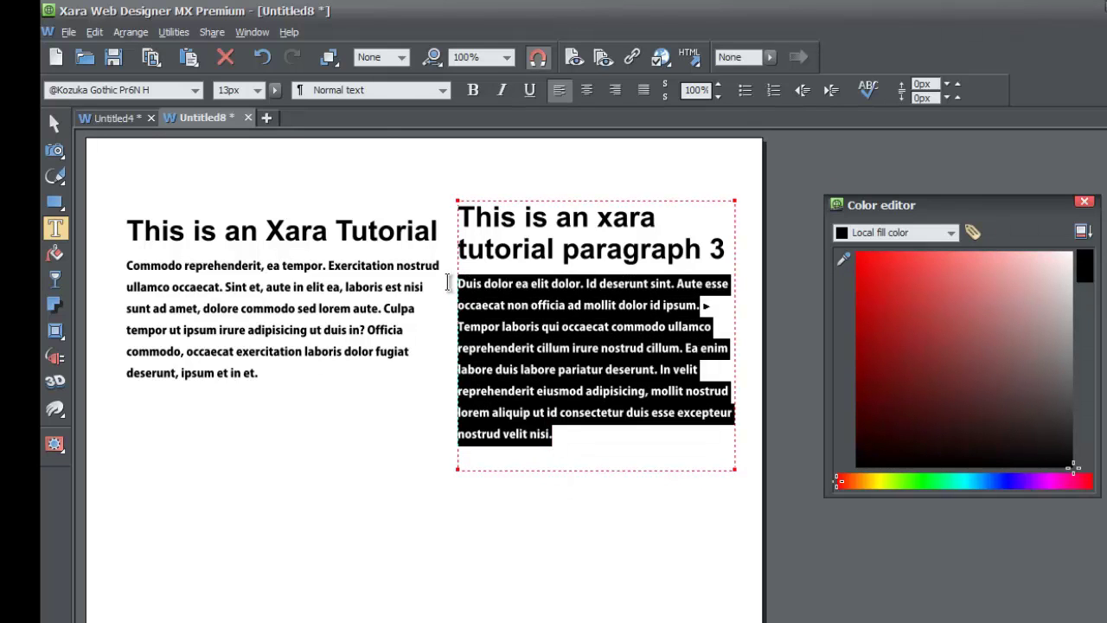
{"action": "left_click", "coordinate": [195, 90]}
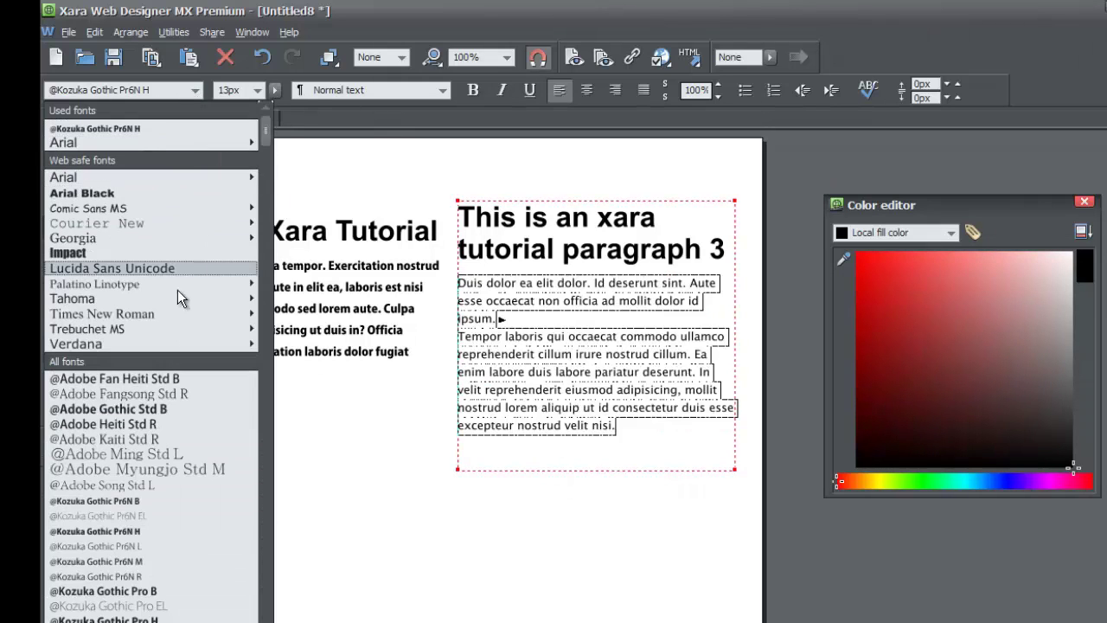
{"action": "left_click", "coordinate": [155, 315]}
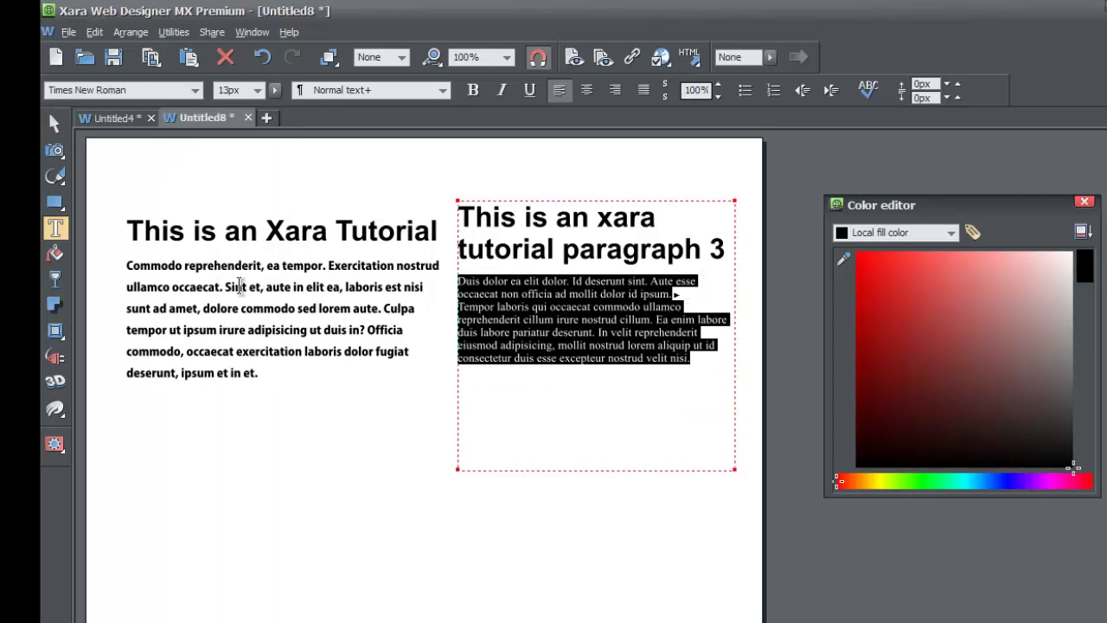
Update the Normal text style to match the Times New Roman filler text under the paragraph 3 heading.
{"action": "left_click", "coordinate": [555, 331]}
{"action": "left_click", "coordinate": [498, 307]}
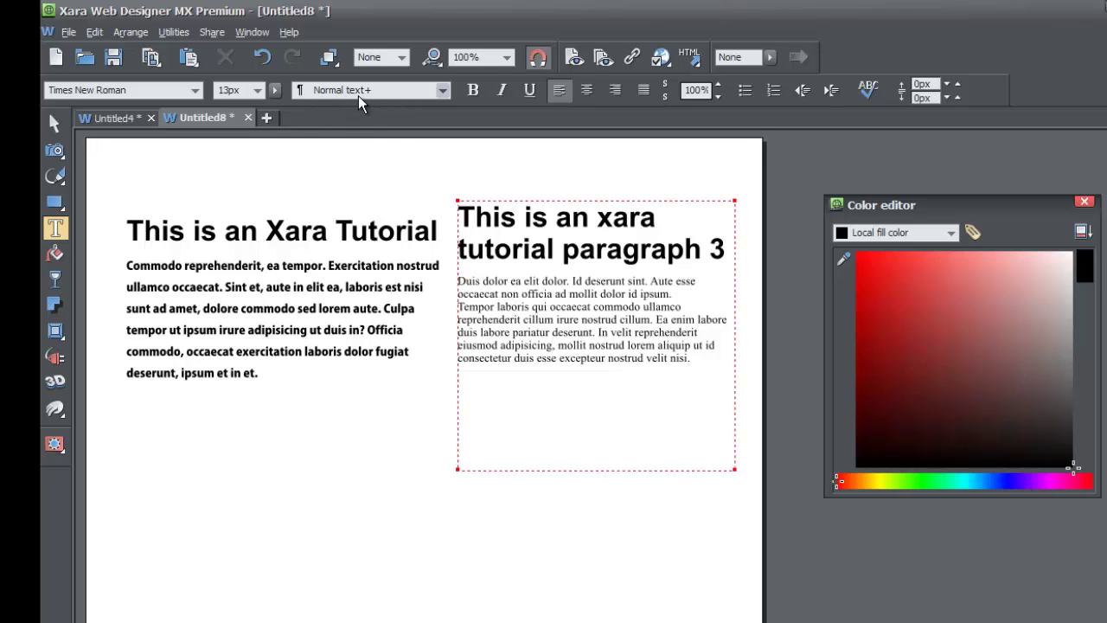
{"action": "left_click", "coordinate": [394, 92]}
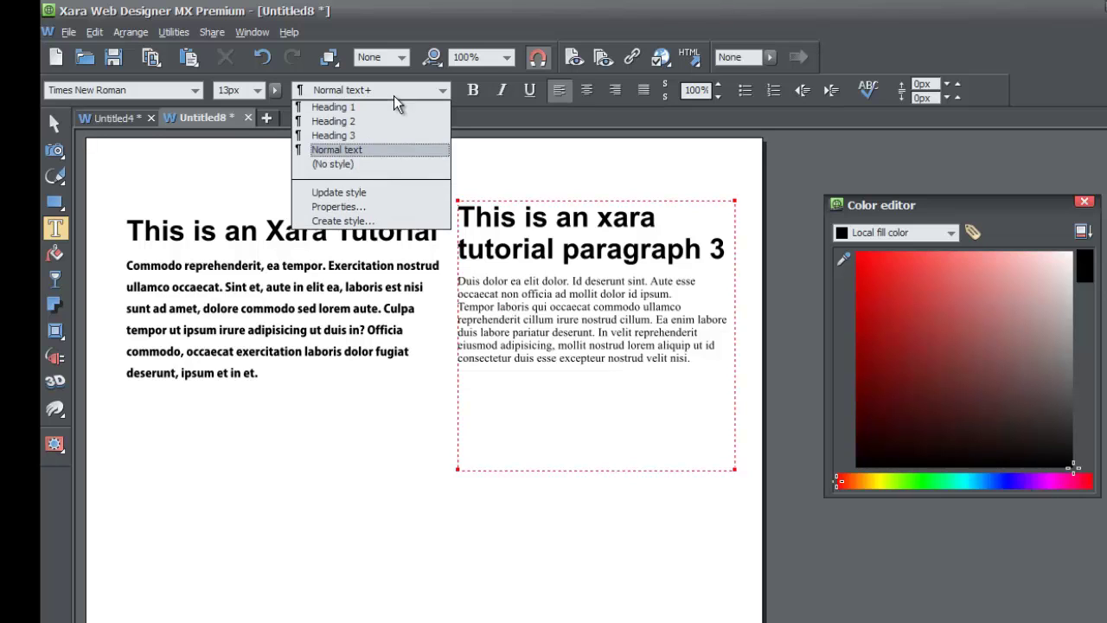
{"action": "left_click", "coordinate": [375, 188]}
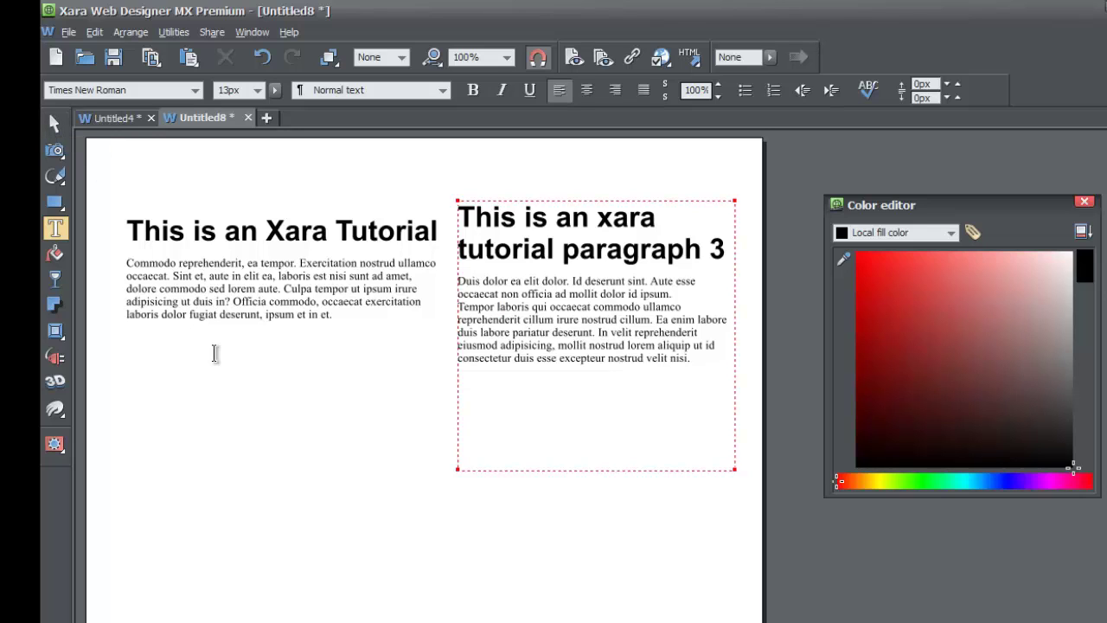
{"action": "left_click", "coordinate": [498, 306]}
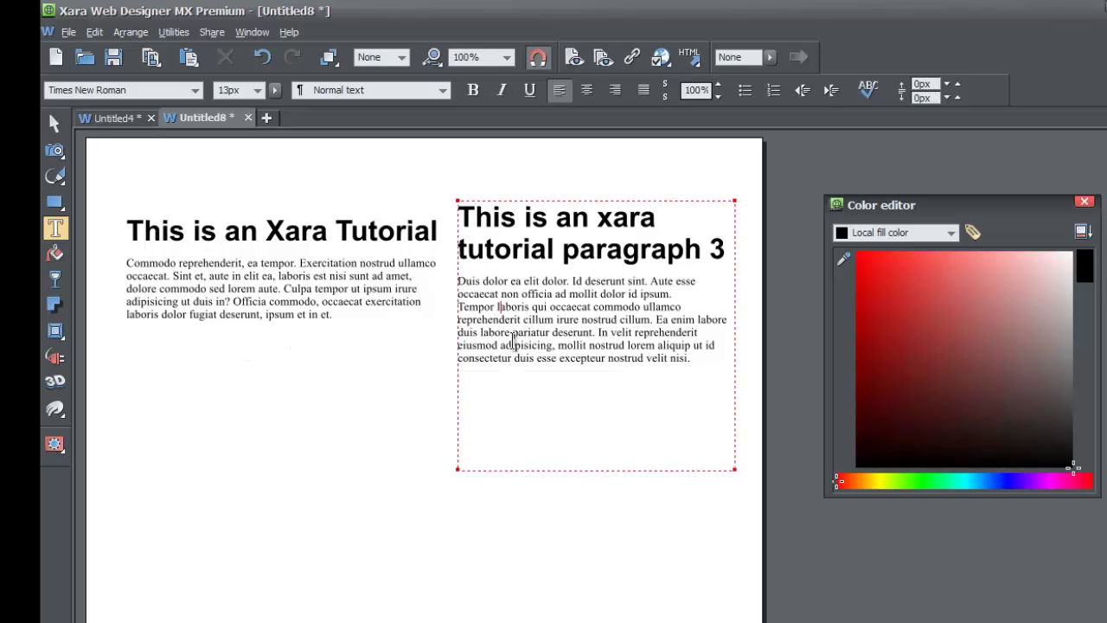